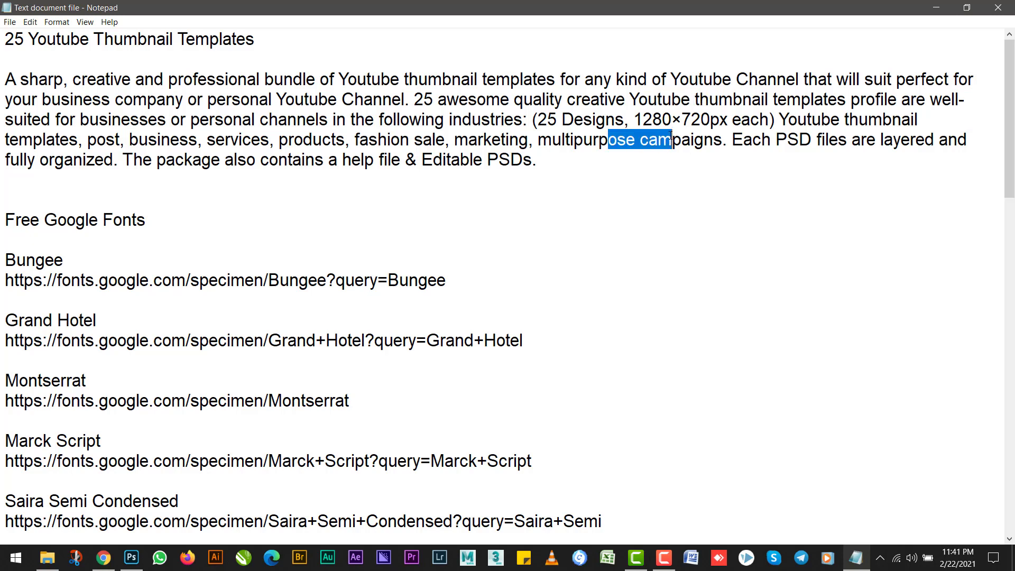
Read through the text document's bundle description, free font links, image sources and features, and close the document
drag(81, 120, 200, 127)
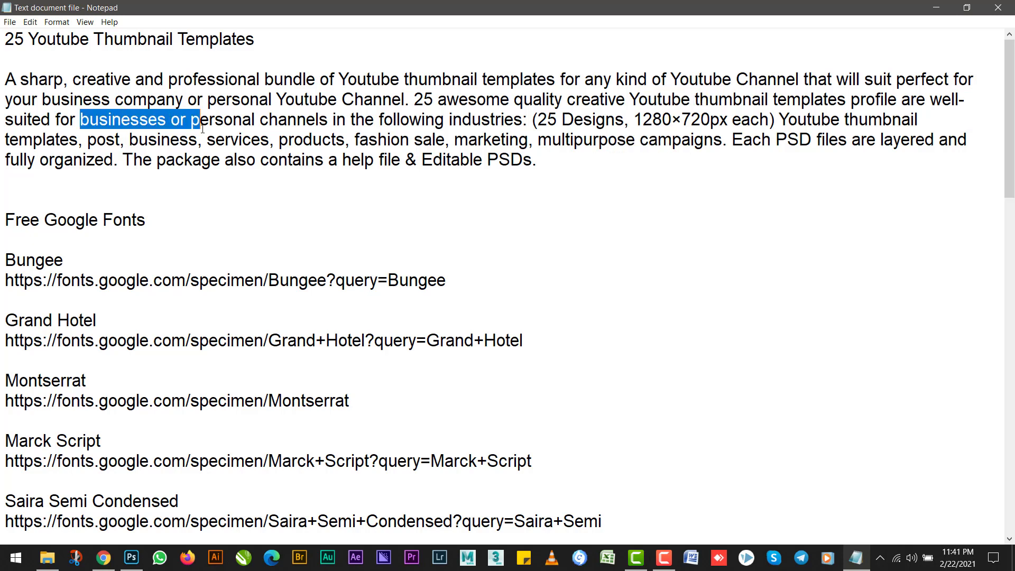
click(167, 218)
key(ctrl+shift+Left)
key(ctrl+shift+Left)
key(ctrl+shift+Left)
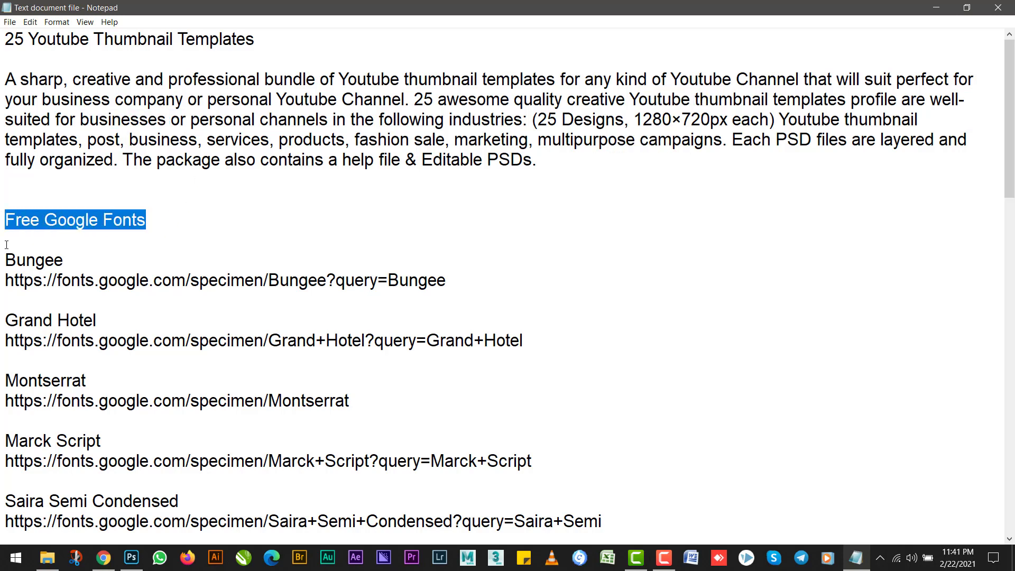
drag(7, 245, 164, 250)
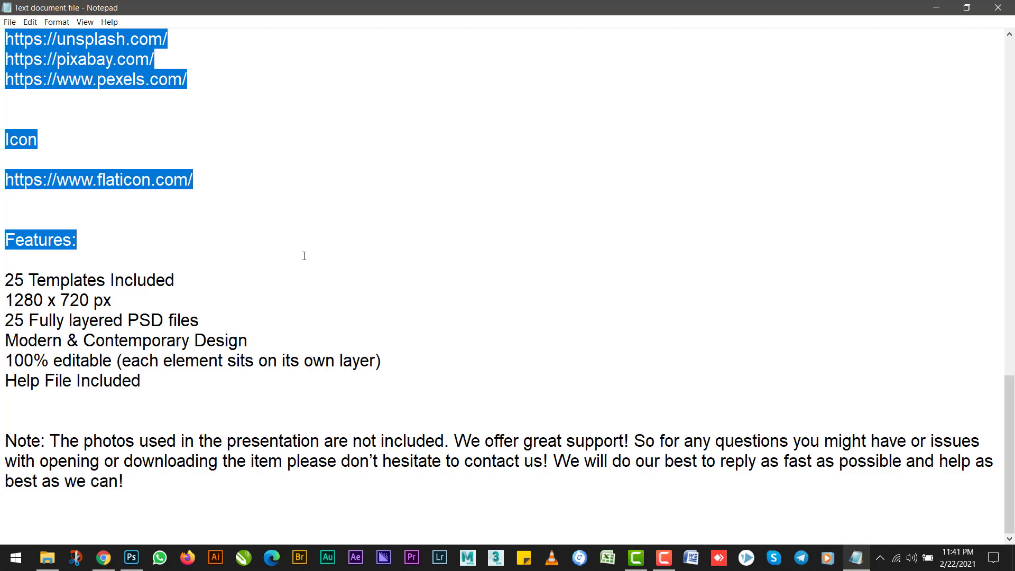
click(998, 7)
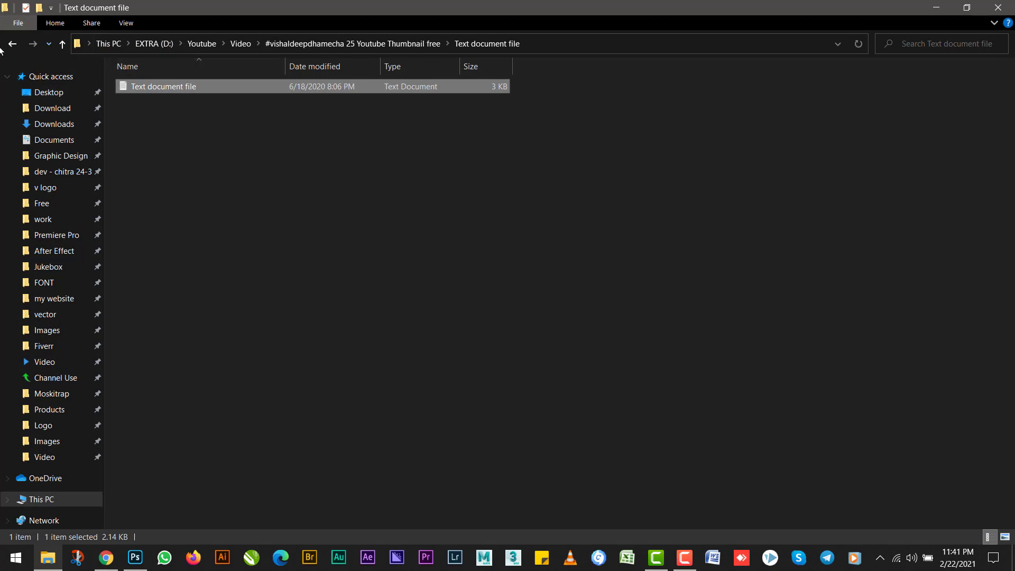
Open the PSD Replace Images folder and display its files as extra large icons
click(12, 45)
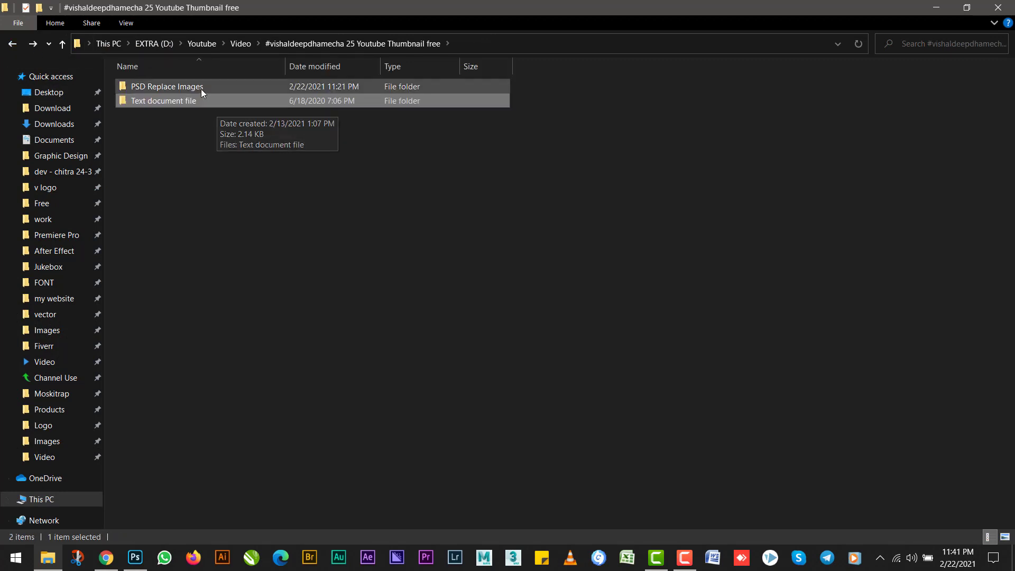
double_click(201, 89)
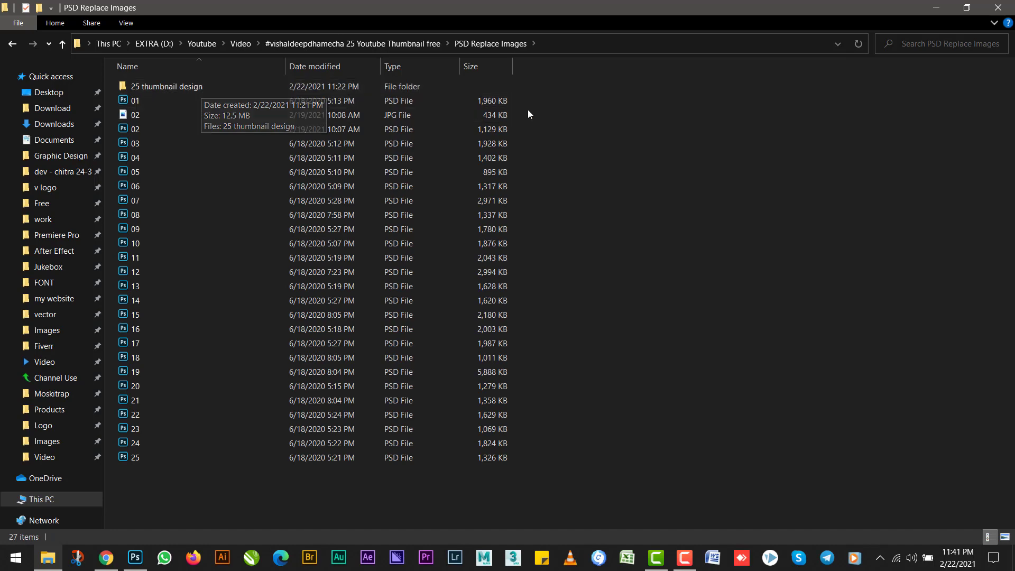
key(ctrl+shift+1)
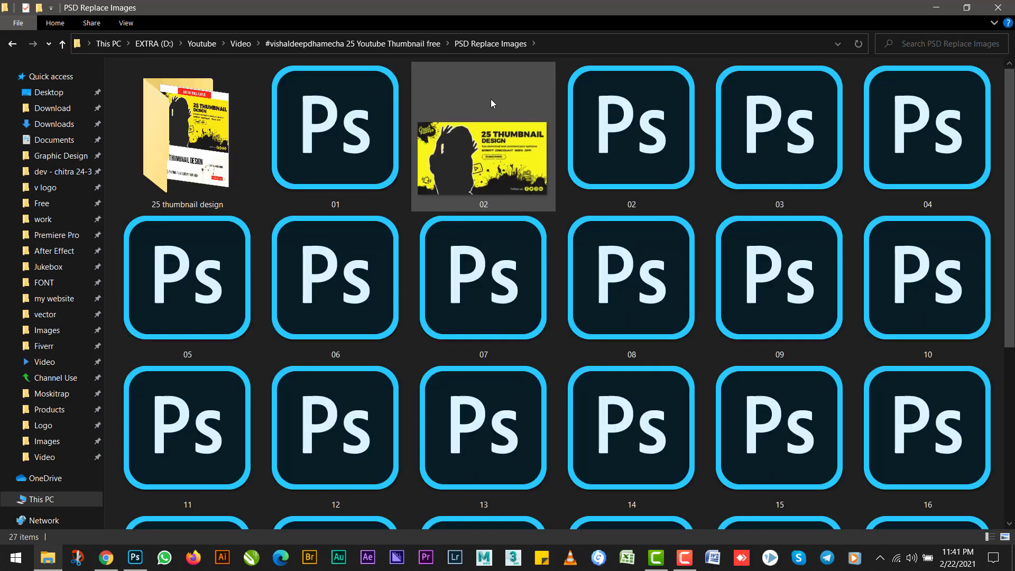
Look over the numbered PSD templates and open file 01 in Photoshop
click(339, 124)
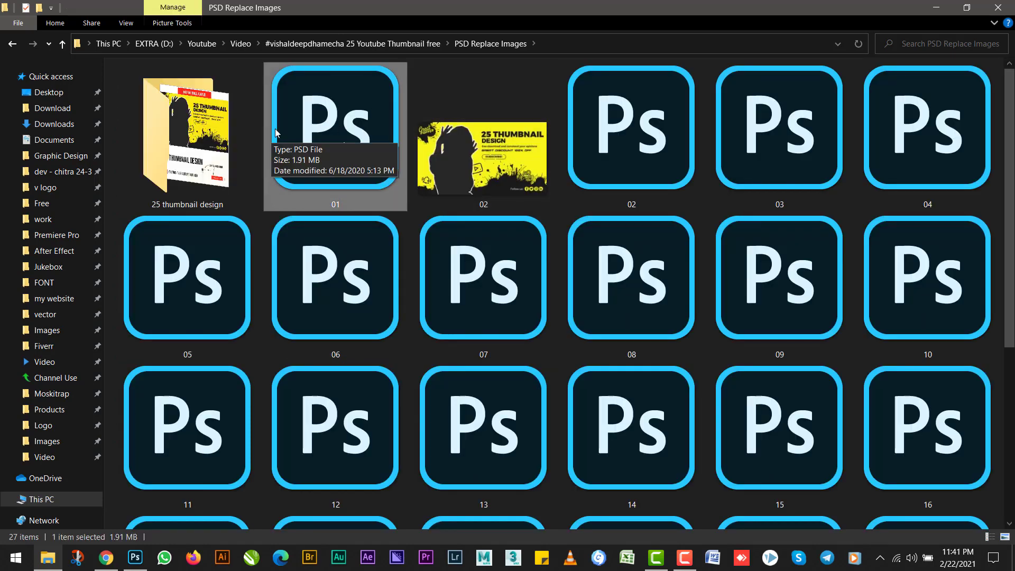
scroll(508, 388, down, 5)
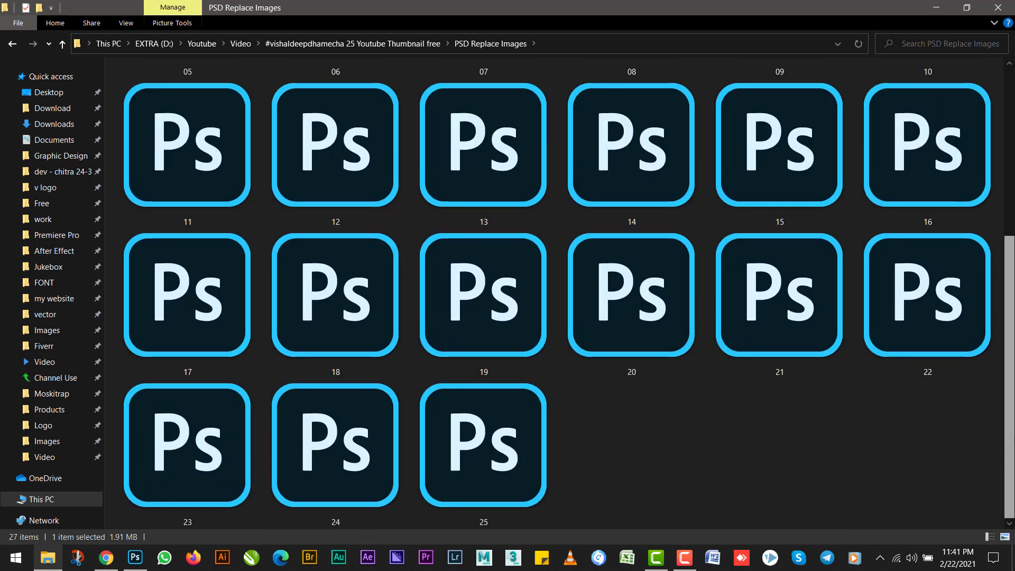
click(510, 391)
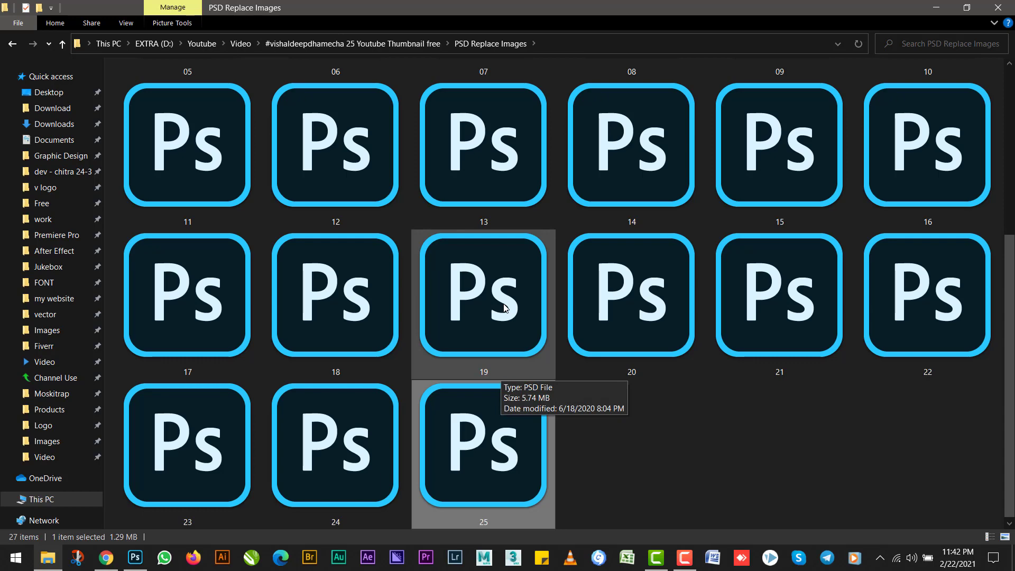
scroll(370, 211, up, 5)
click(357, 108)
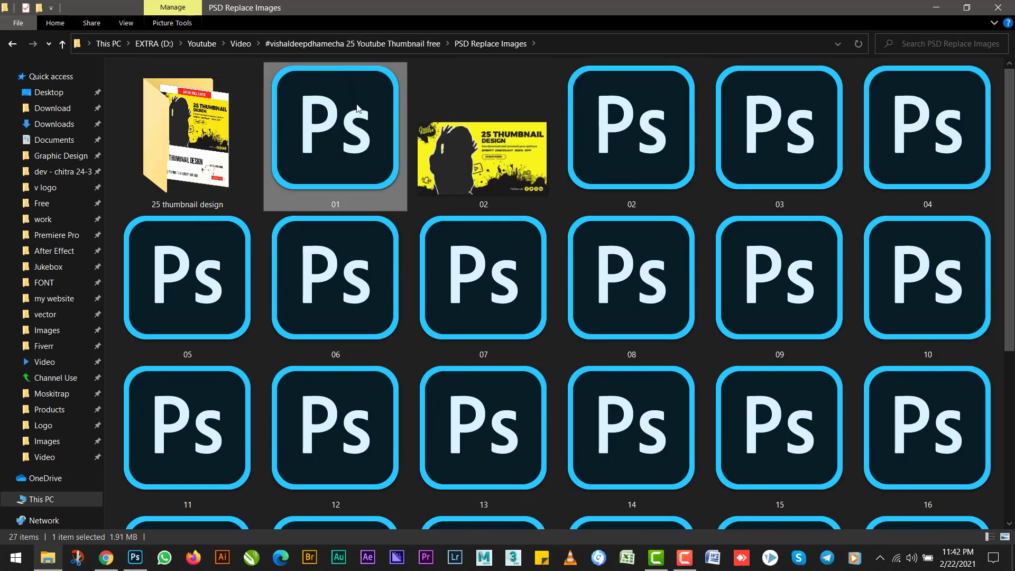
double_click(357, 108)
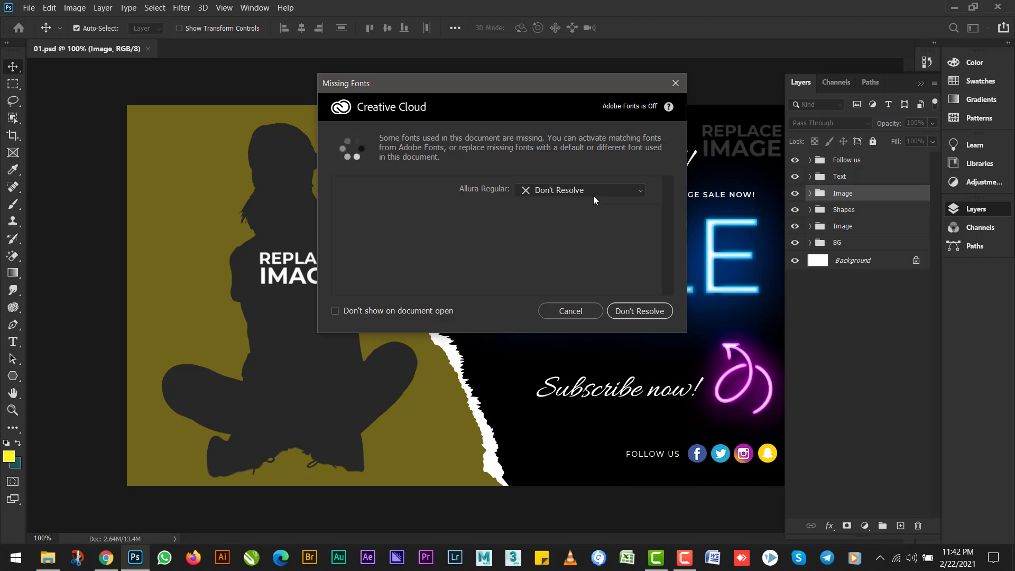
Leave the missing Allura Regular font on Don't Resolve and dismiss the missing fonts dialog
click(553, 189)
click(553, 189)
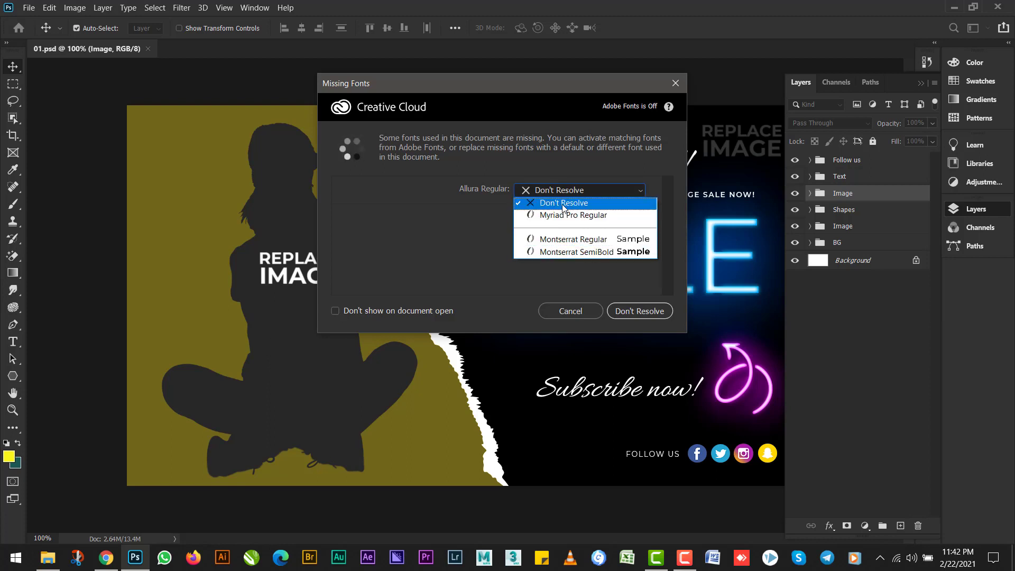
click(563, 204)
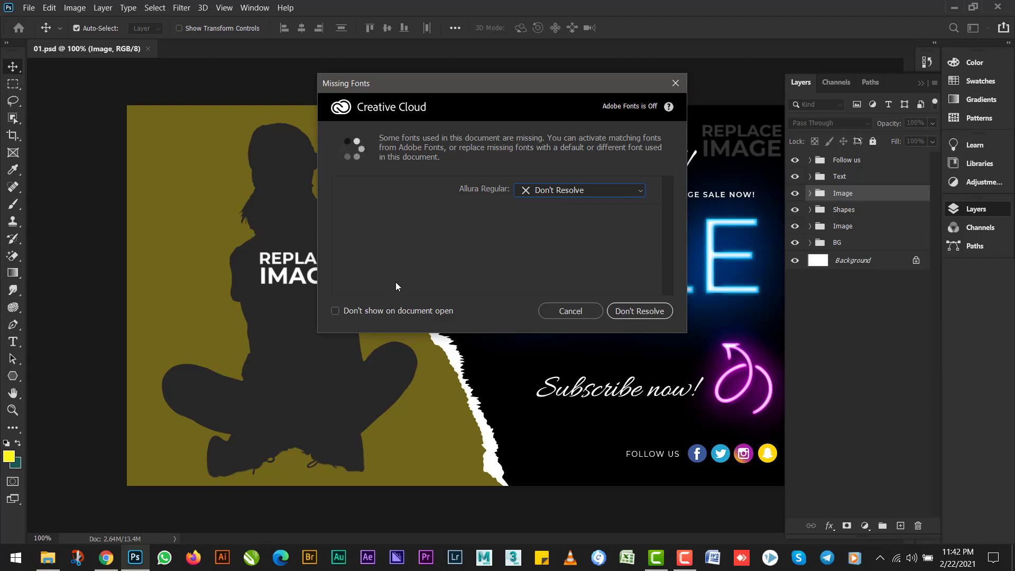
click(576, 311)
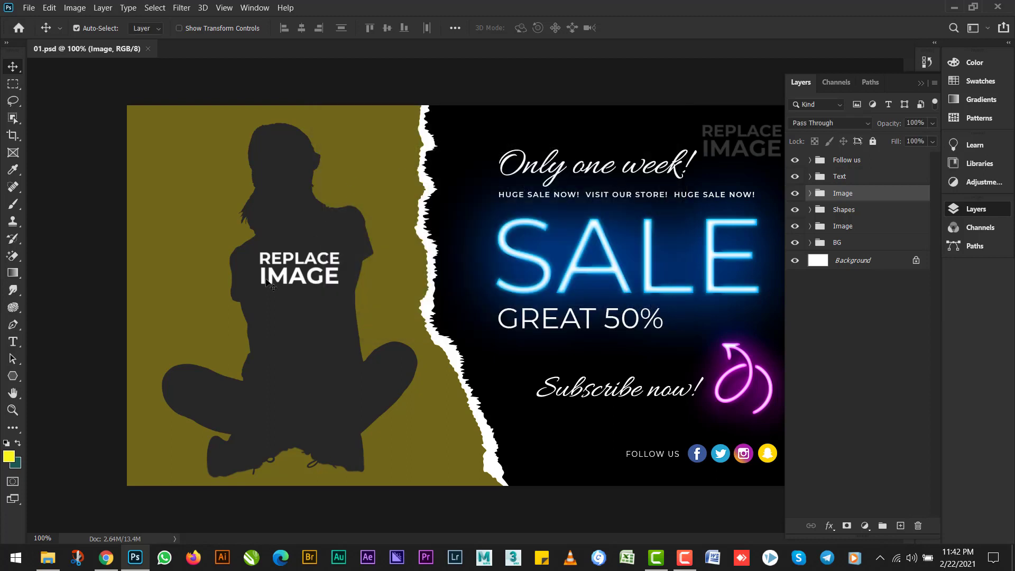
Select the silhouette's Image layer and hide and re-show it to check what it covers
click(306, 277)
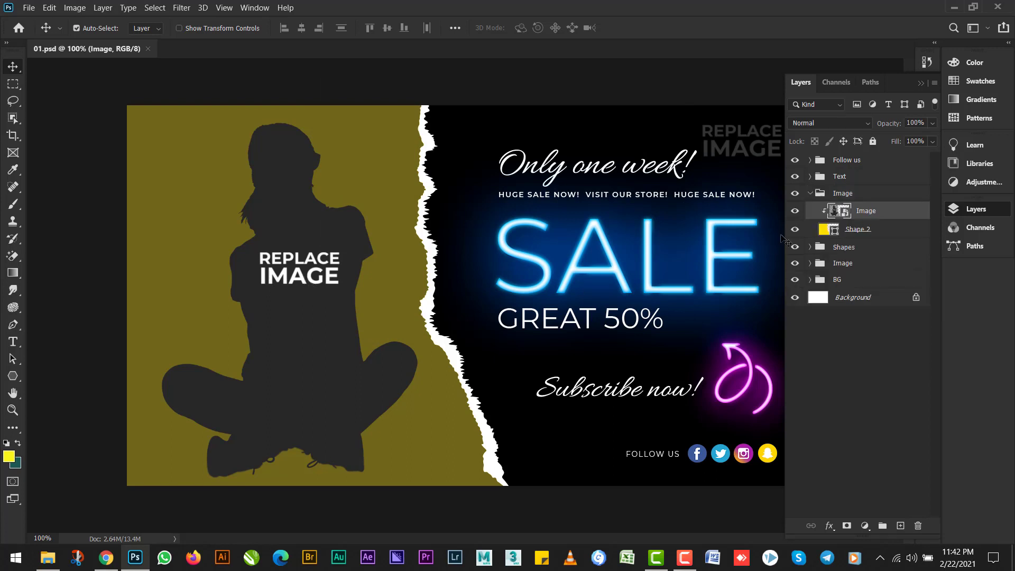
click(794, 211)
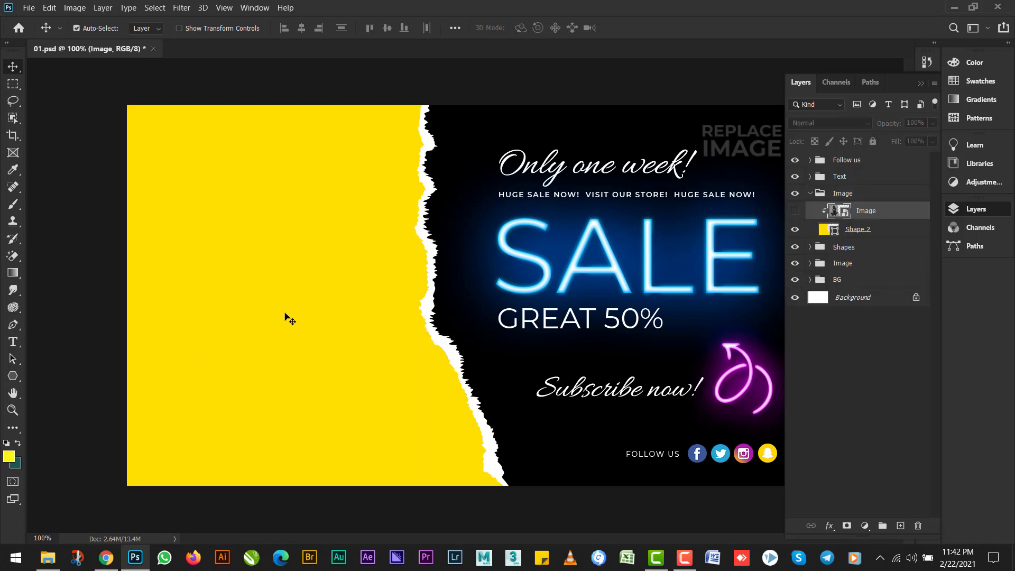
click(793, 212)
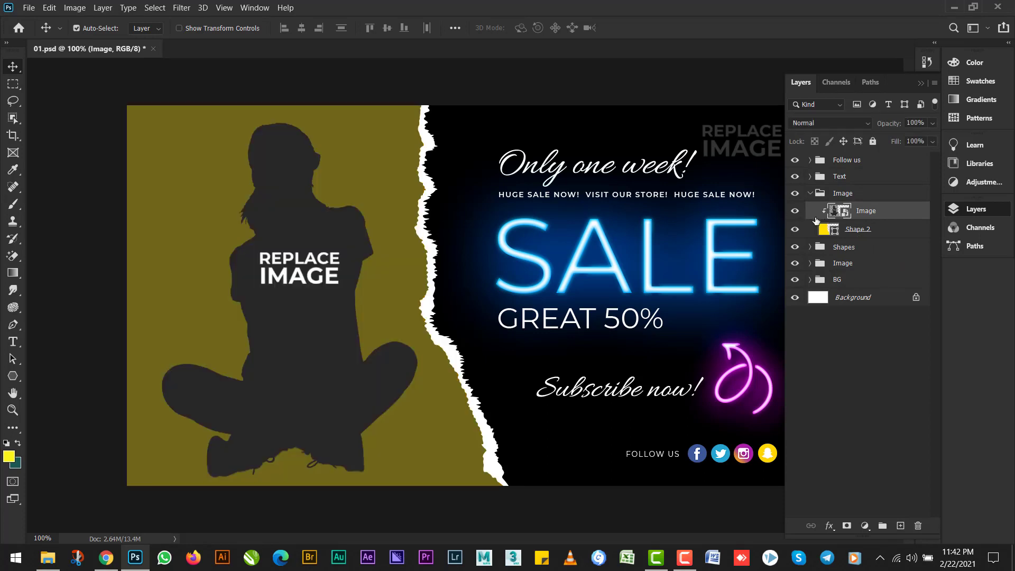
Release the silhouette Image layer from its clipping mask and open its smart object contents
alt+click(847, 218)
double_click(824, 214)
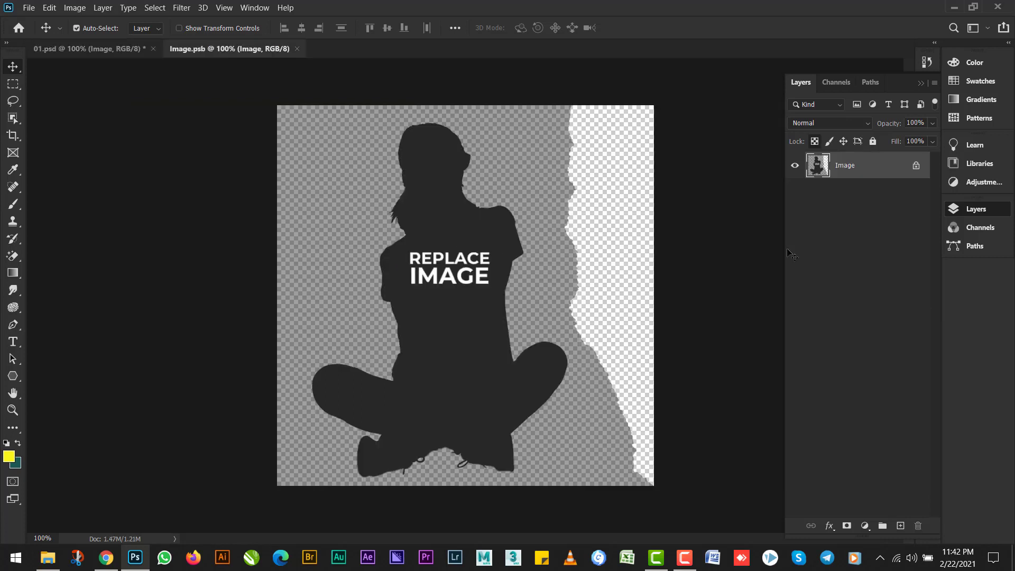
Unlock the Image layer inside the smart object and check its content by hiding and re-showing it
click(916, 166)
click(794, 167)
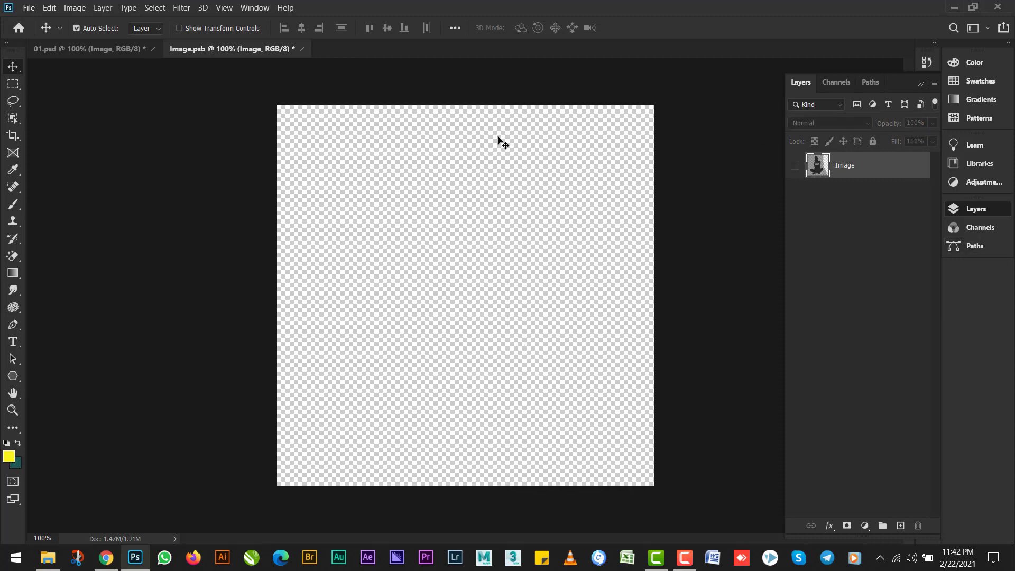
click(795, 165)
Cover the REPLACE IMAGE lettering by lassoing around it and filling the selection with the silhouette's sampled dark colour, and clear the selection
key(z)
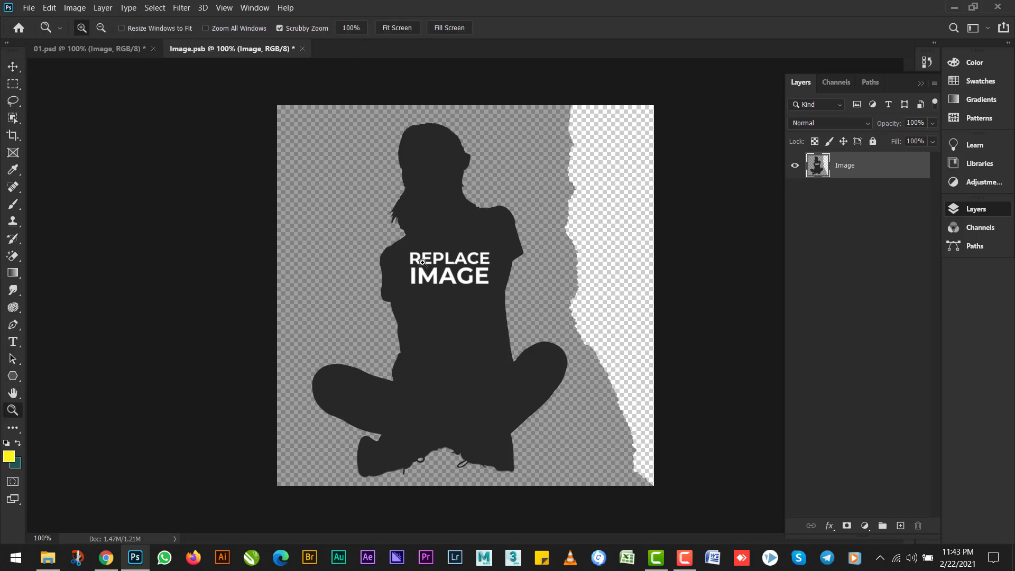
drag(421, 261, 430, 262)
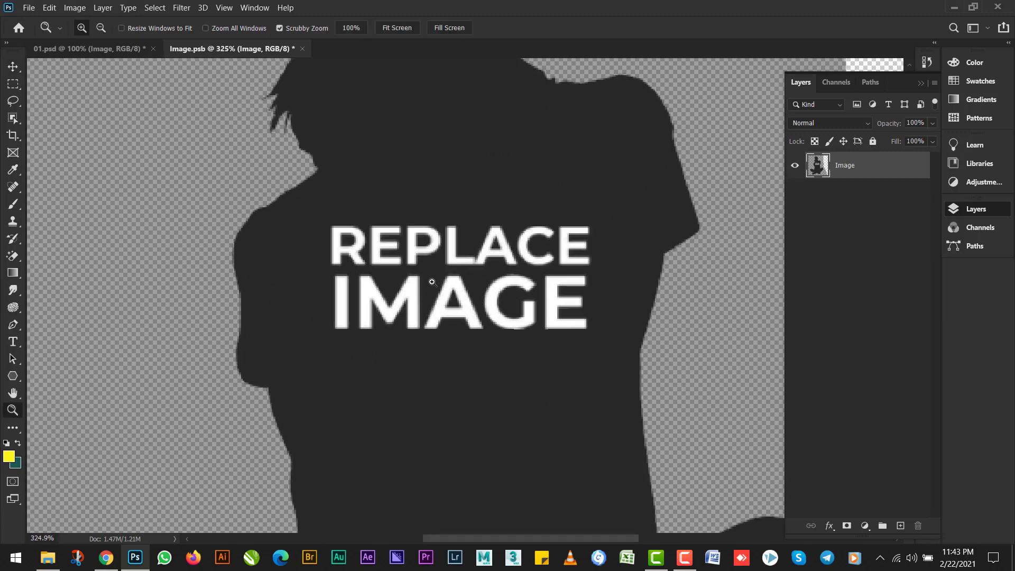
key(l)
mouse_move(332, 212)
mouse_down()
mouse_move(317, 234)
mouse_move(320, 305)
mouse_move(338, 345)
mouse_move(428, 363)
mouse_move(557, 363)
mouse_move(585, 344)
mouse_move(612, 302)
mouse_move(585, 211)
mouse_move(442, 187)
mouse_up()
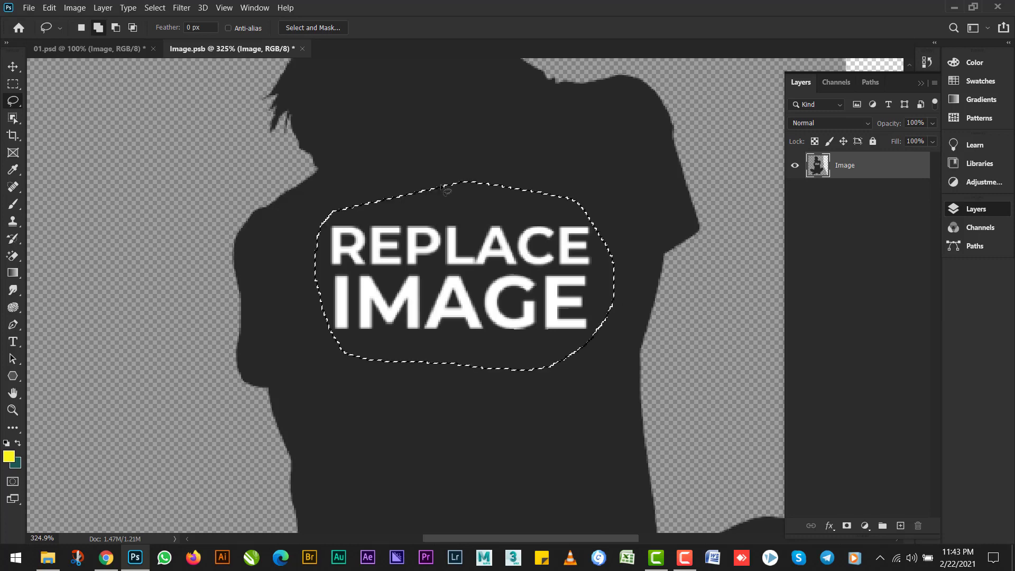
key(i)
click(508, 187)
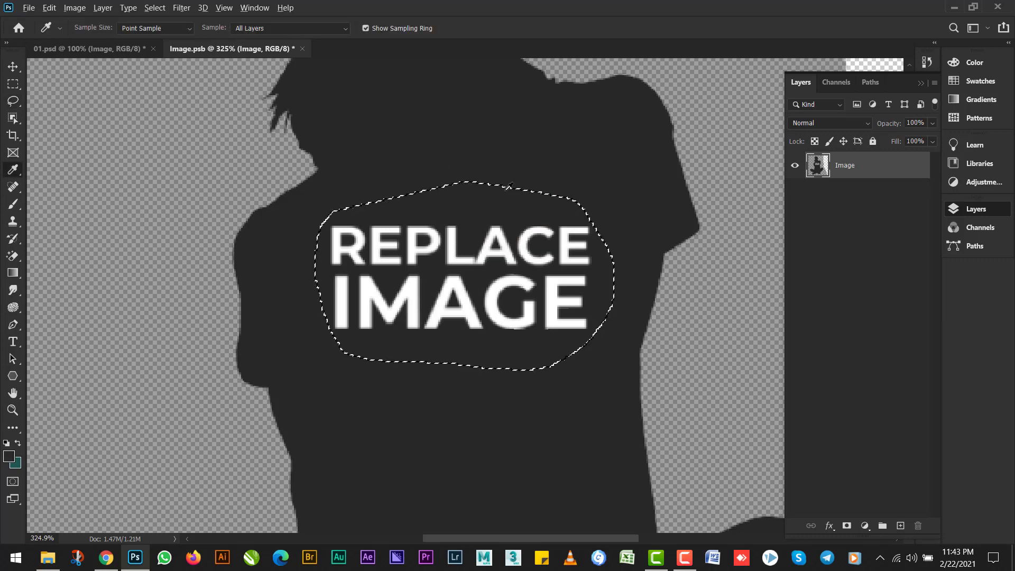
key(alt+BackSpace)
key(ctrl+d)
key(ctrl+0)
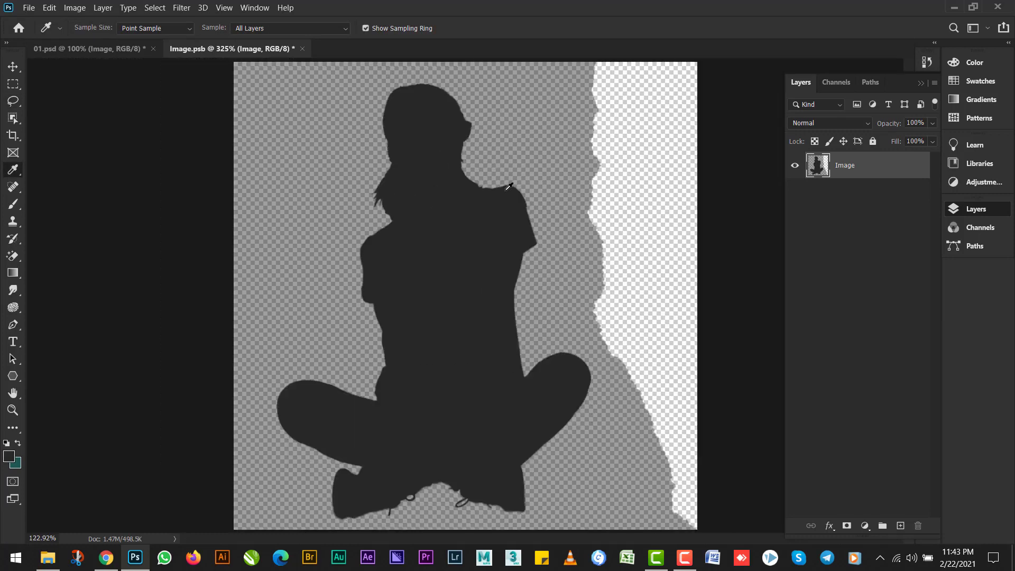
Save the edited Image smart object and close it to return to the 01 template
key(ctrl+s)
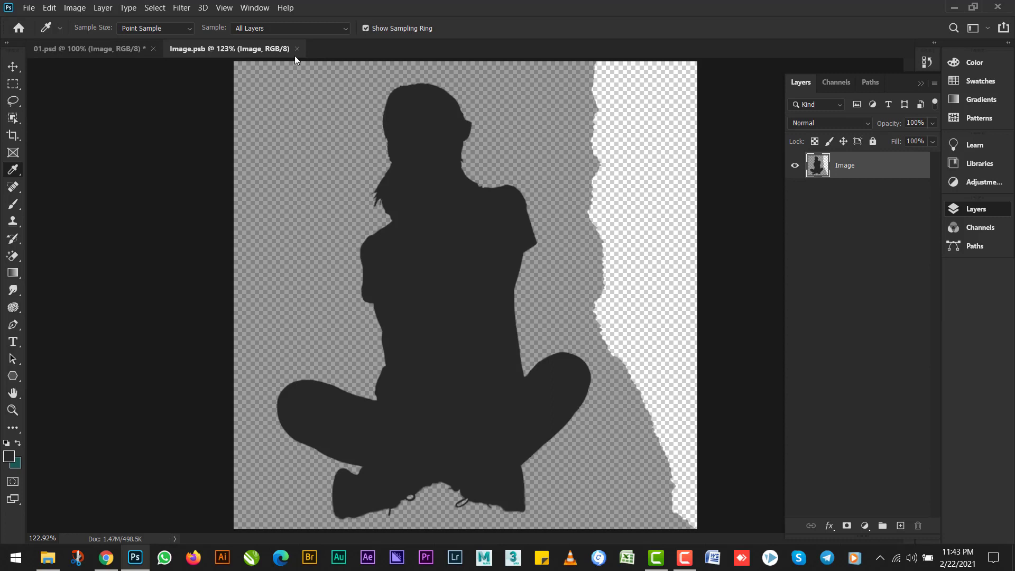
click(297, 49)
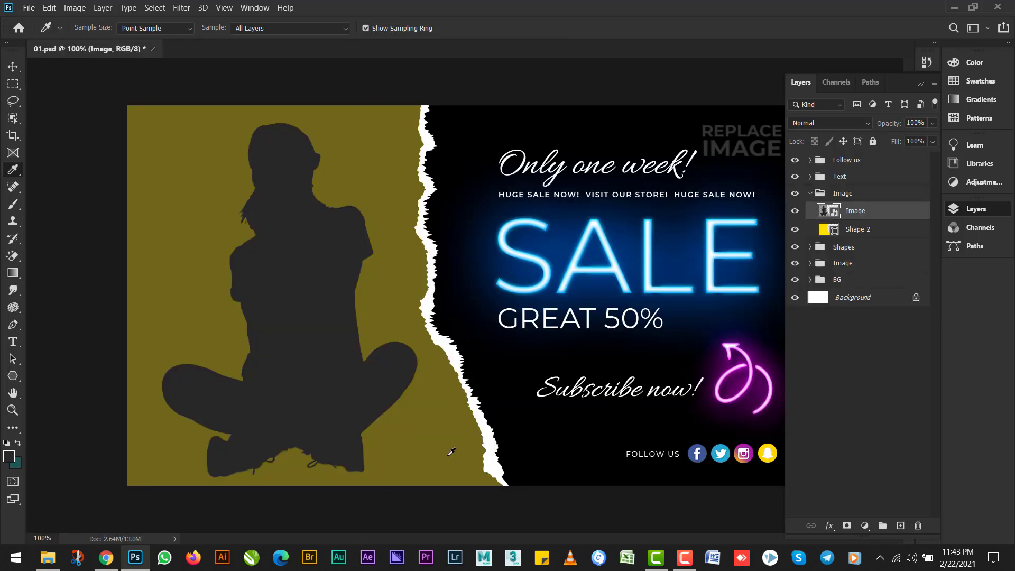
Identify the layers holding the "Only one week!" headline and the faint REPLACE IMAGE background by selecting them on the canvas
click(20, 67)
click(566, 166)
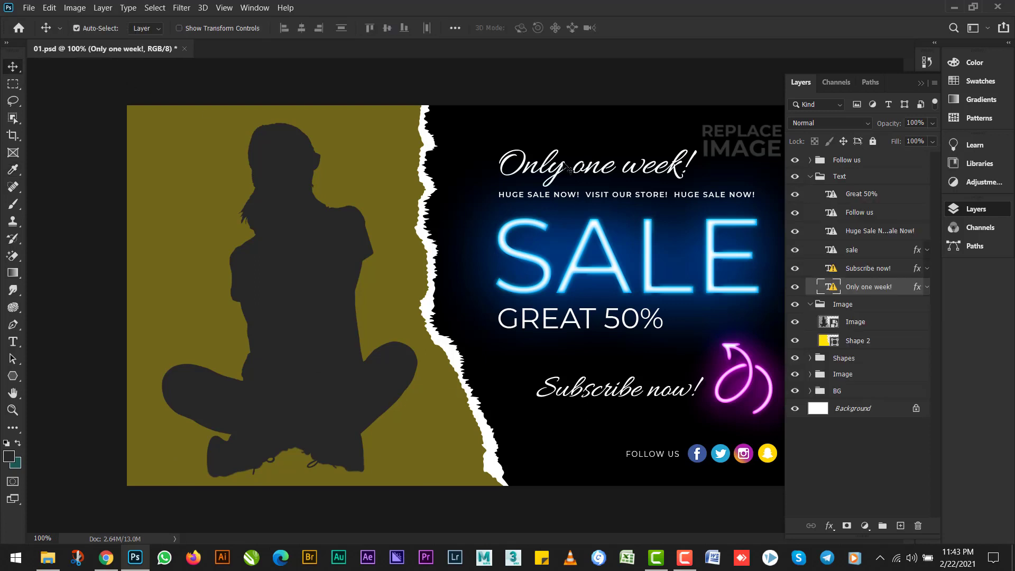
click(760, 145)
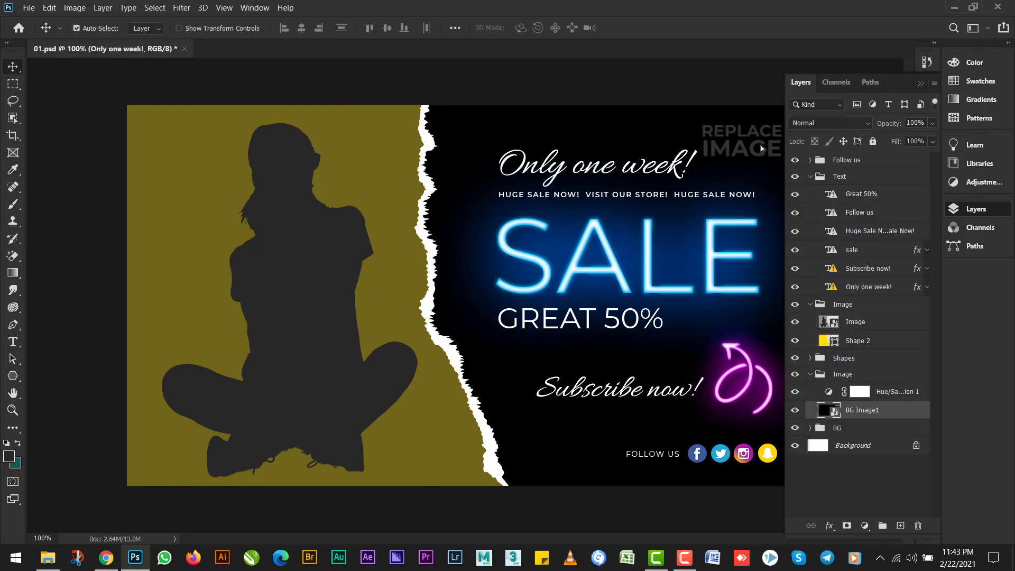
drag(760, 145, 679, 145)
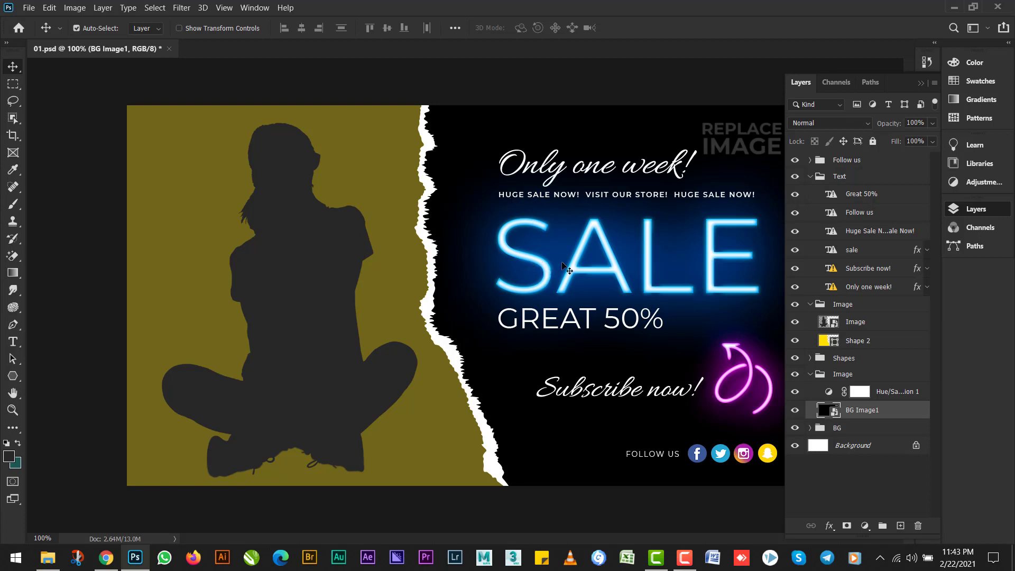
Replace the large neon SALE headline text with FREE and commit the edit, accepting the layout change
key(t)
click(599, 270)
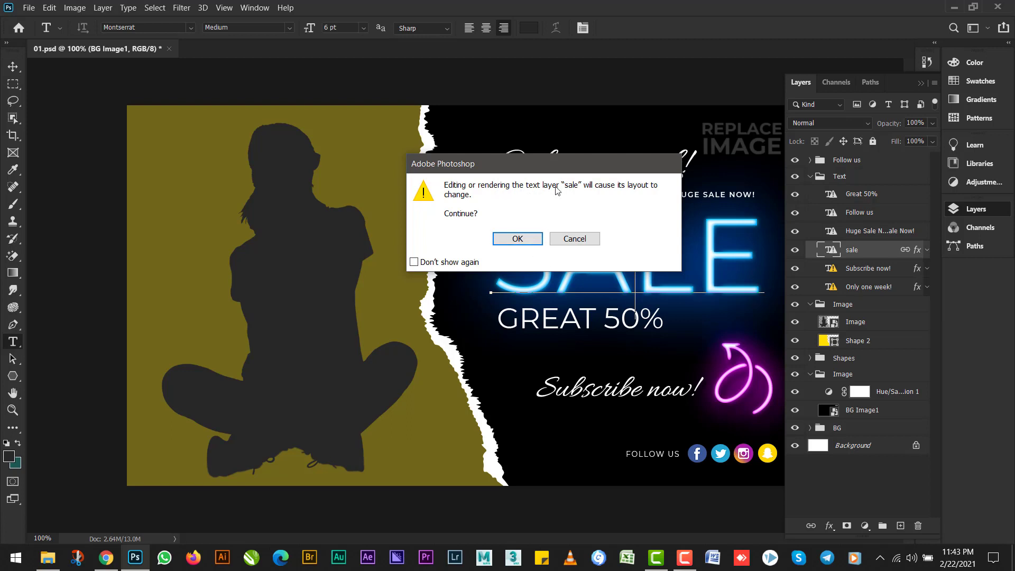
click(518, 239)
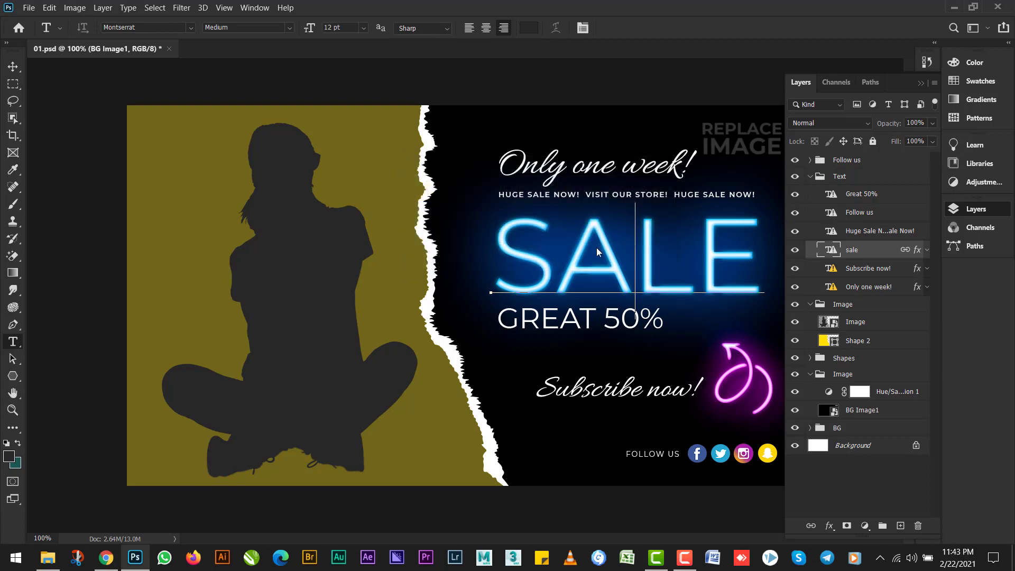
double_click(625, 250)
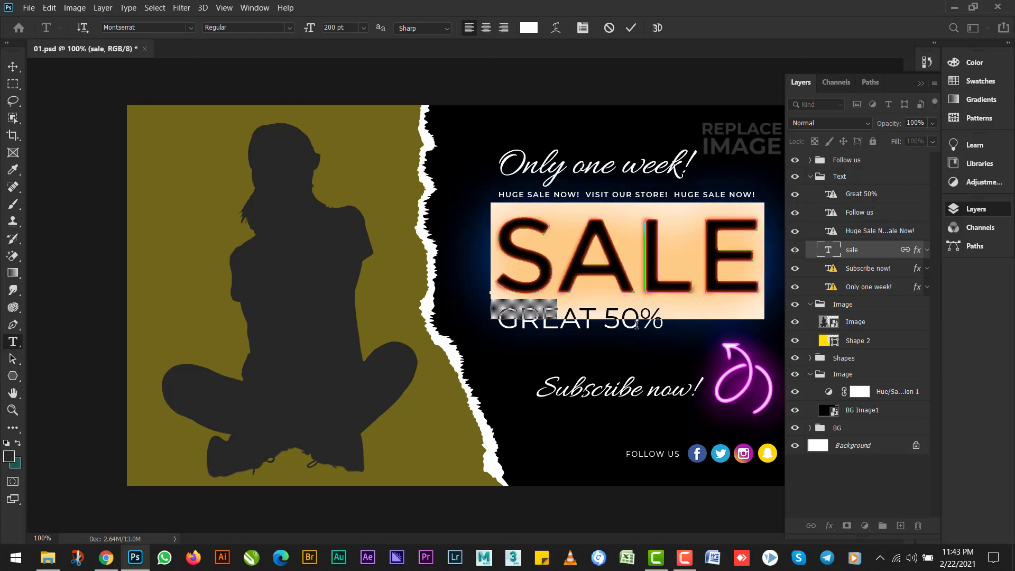
click(662, 282)
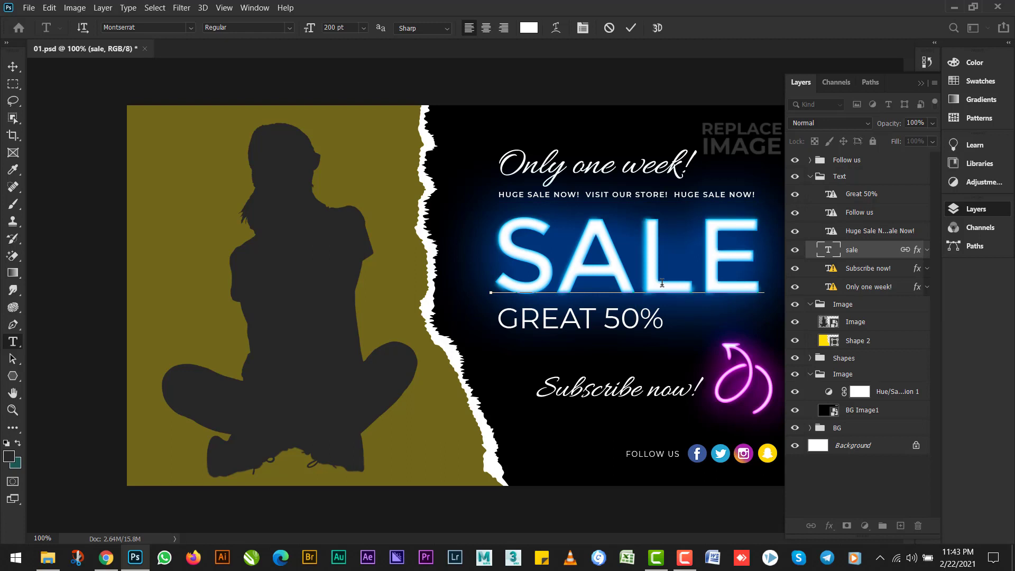
key(ctrl+a)
text(FREE)
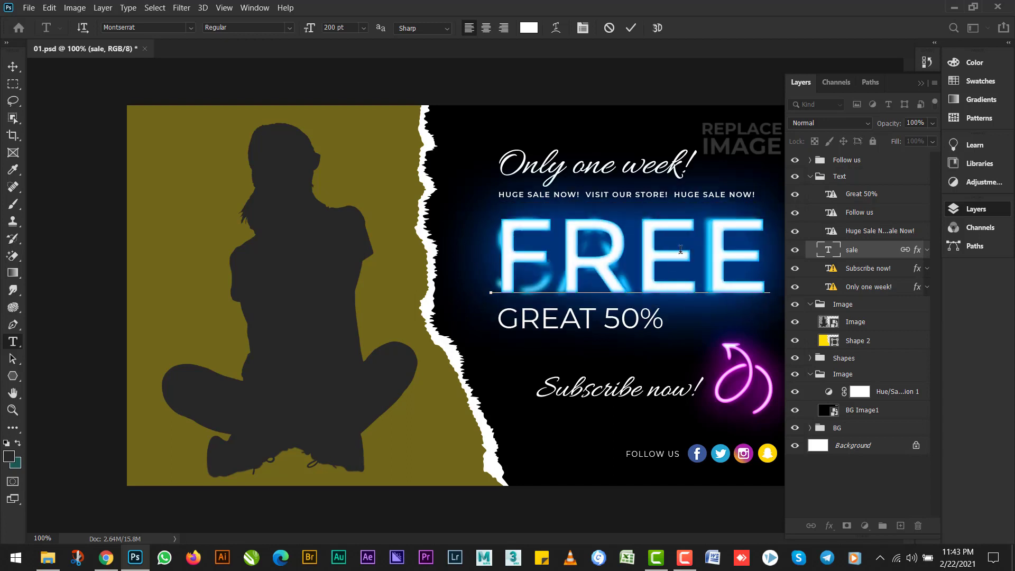
click(634, 27)
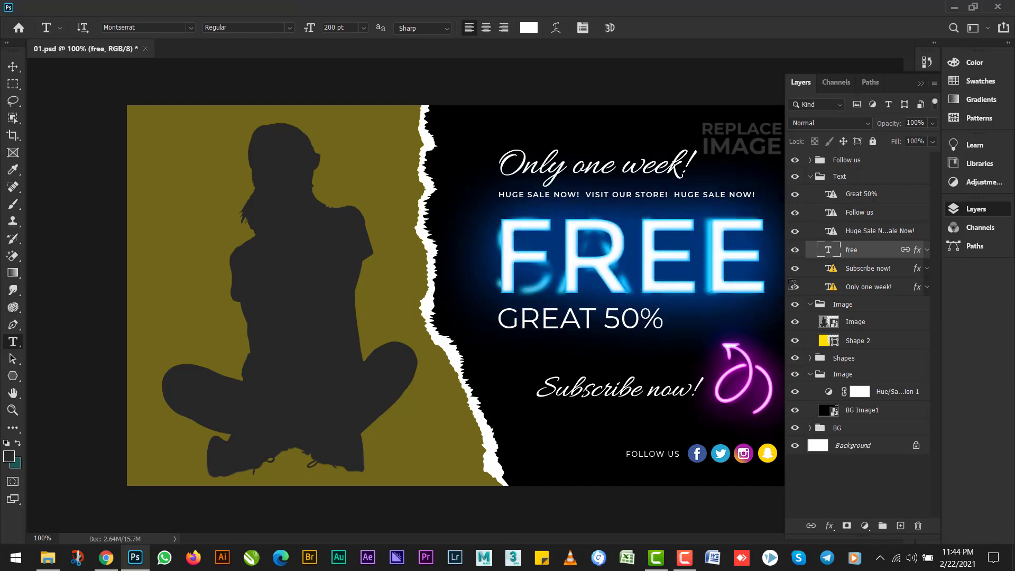
Hide Layer 8, the blurred SALE glow behind the headline, temporarily hiding the free text layer to find it
click(12, 66)
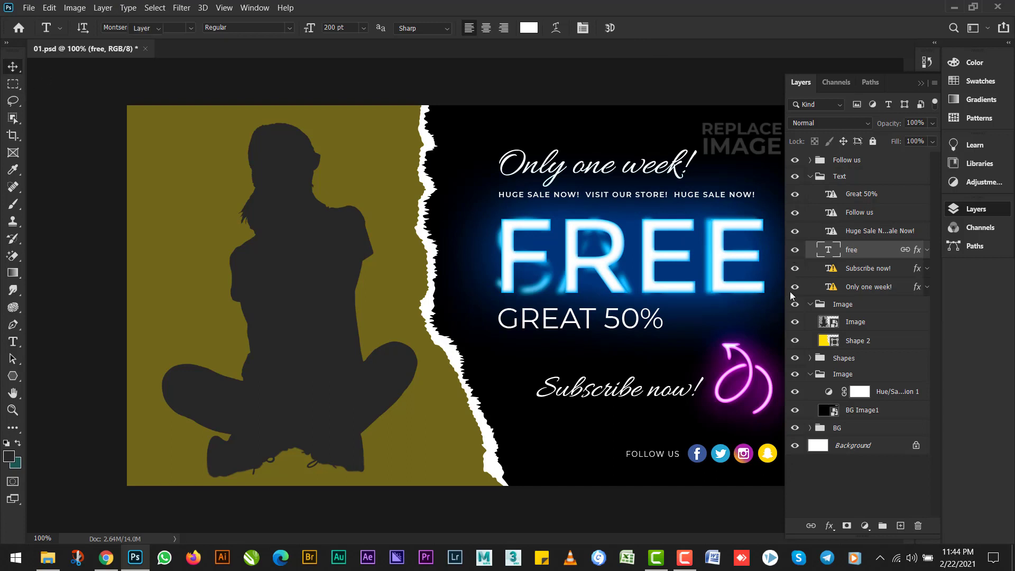
click(795, 251)
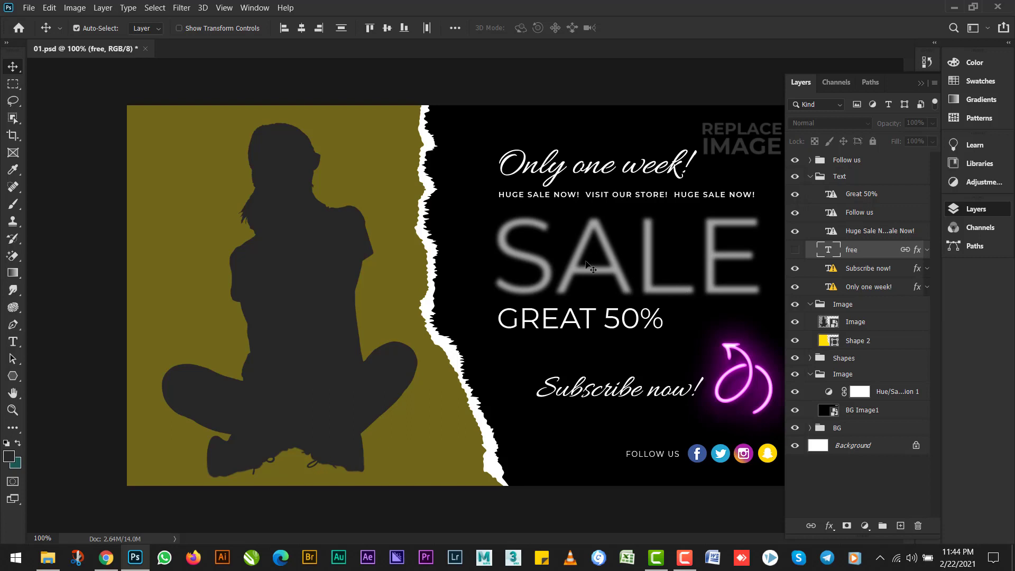
click(653, 276)
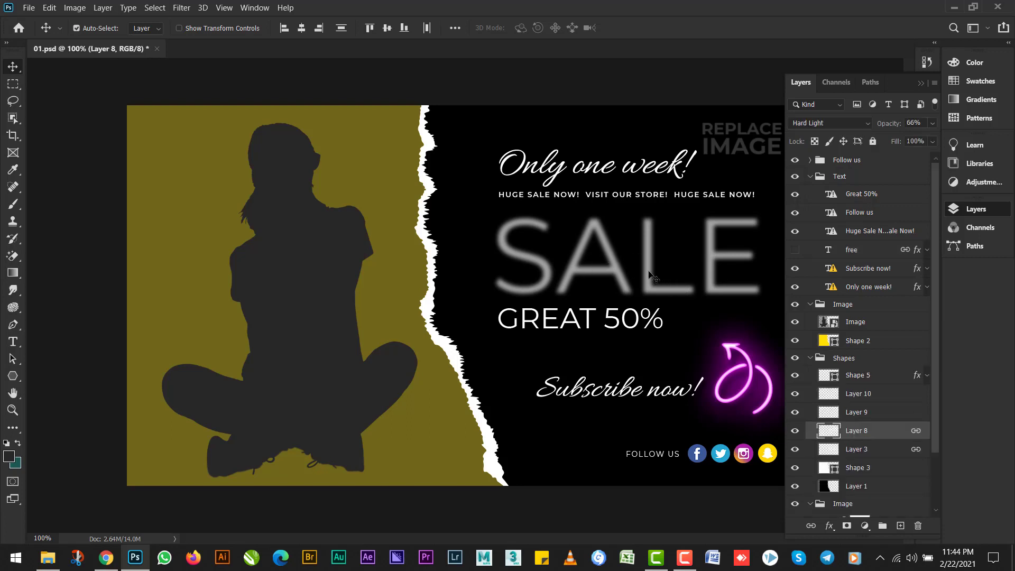
click(796, 432)
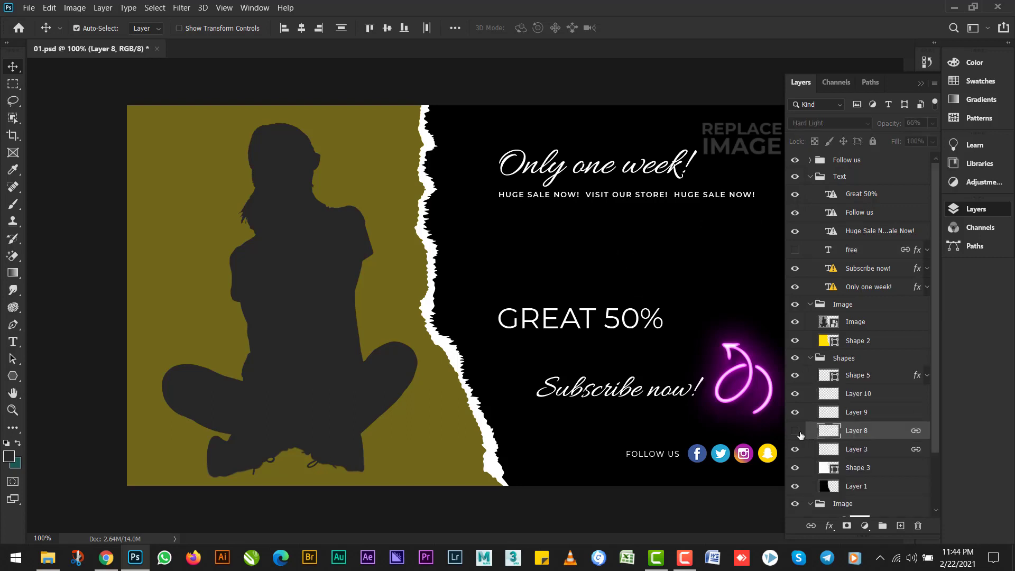
click(799, 432)
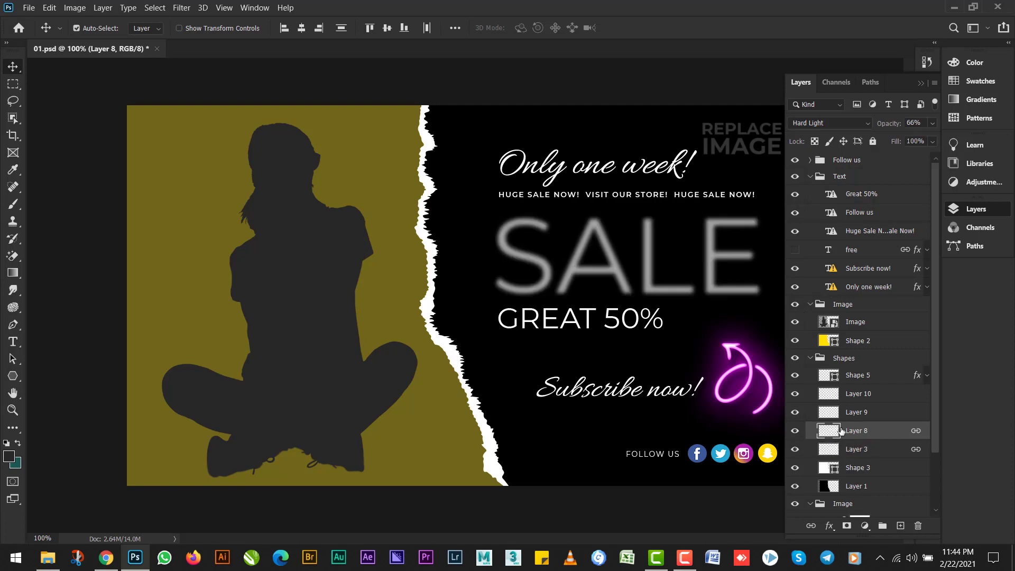
click(795, 431)
click(795, 249)
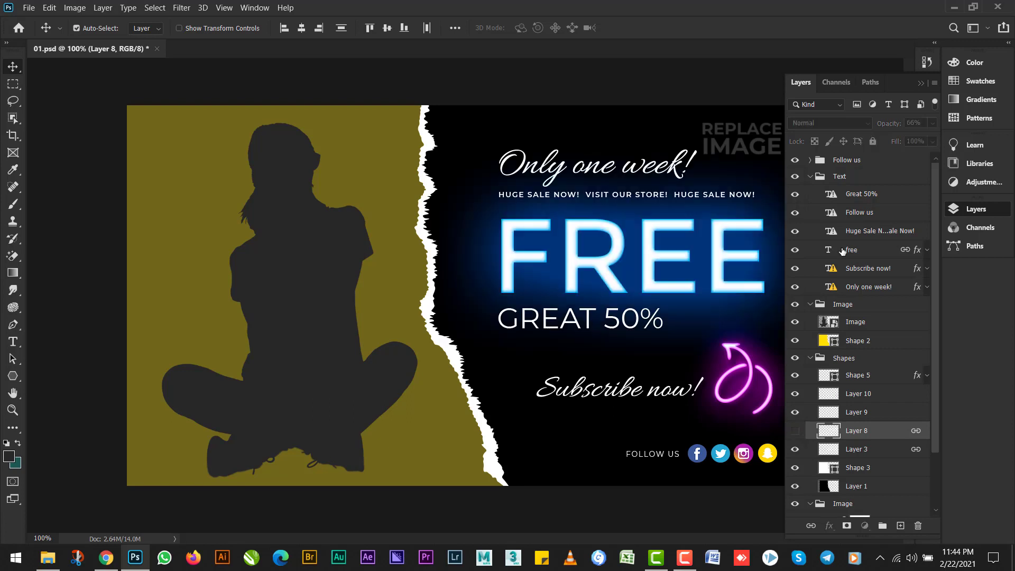
Duplicate the free text layer and unlink the copy from its linked layers
click(851, 251)
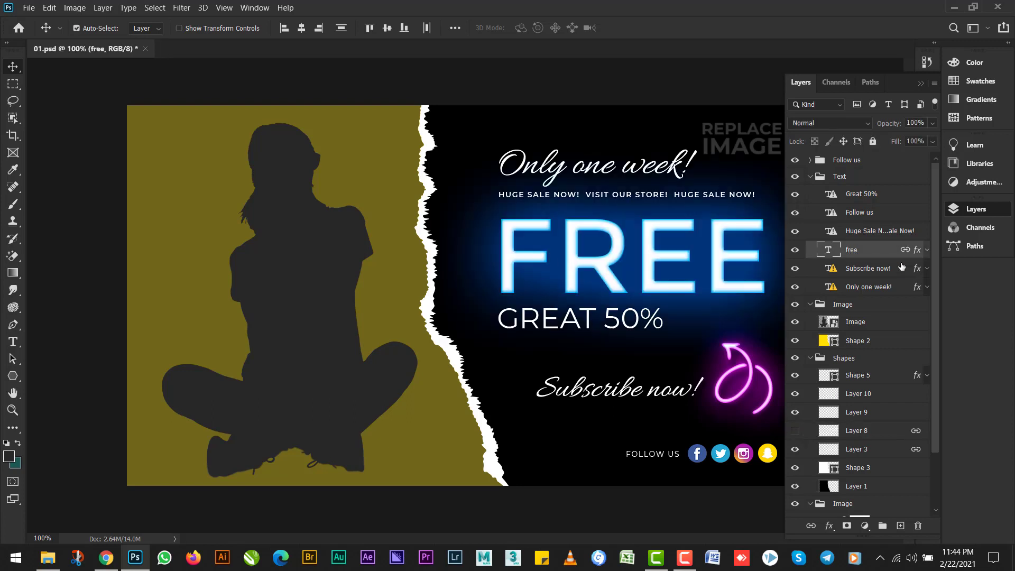
key(ctrl+j)
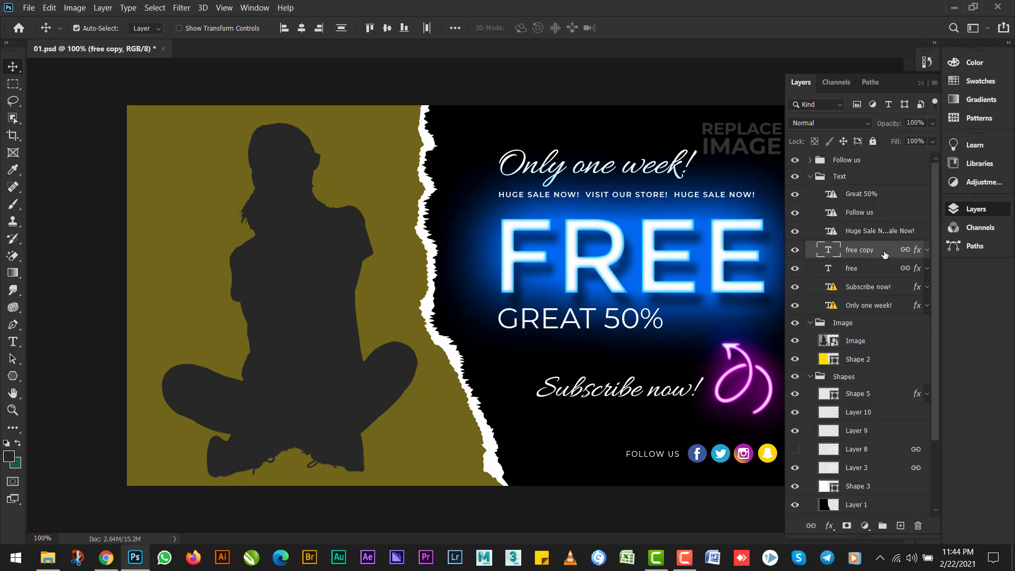
double_click(886, 268)
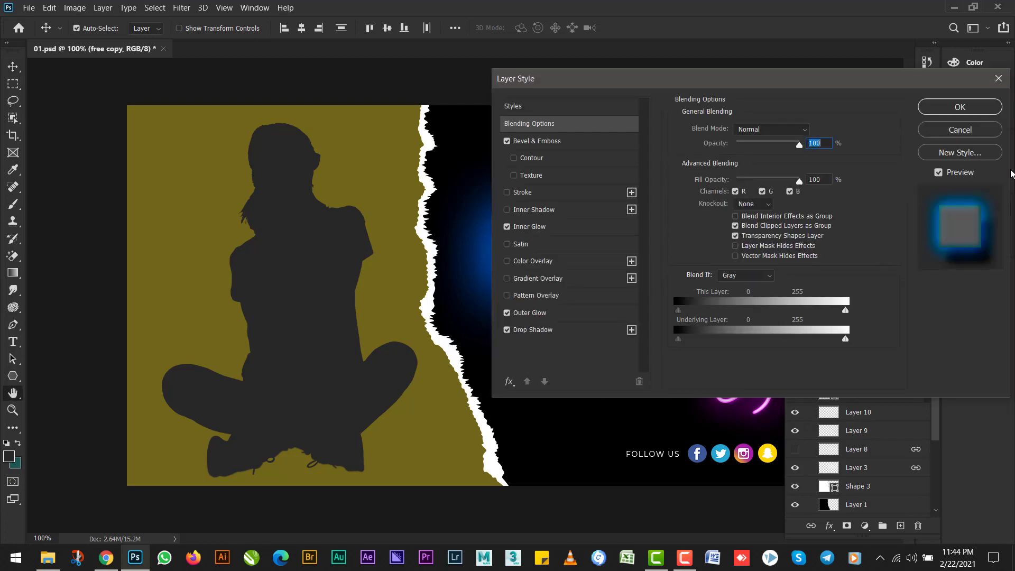
click(971, 133)
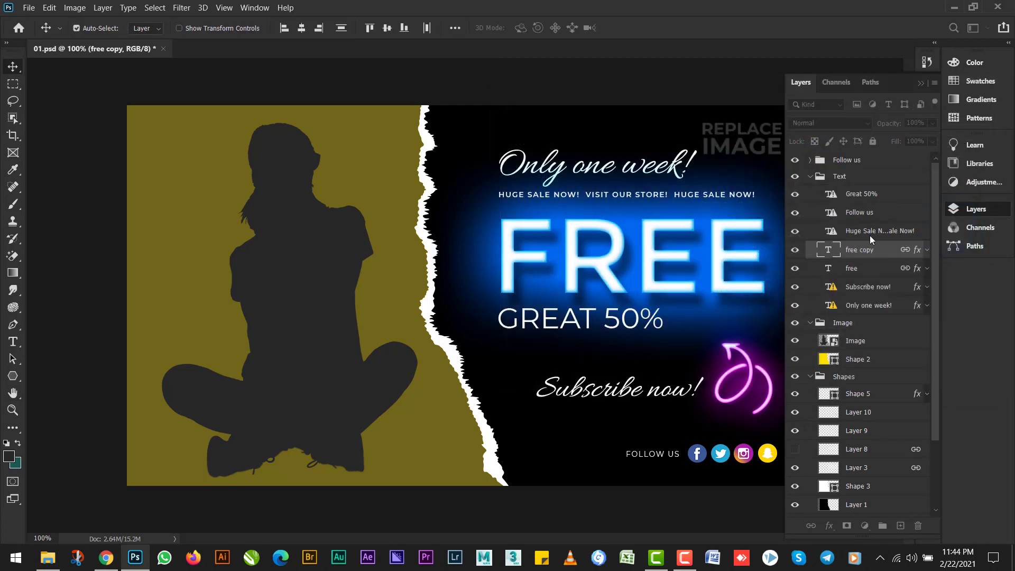
right_click(883, 249)
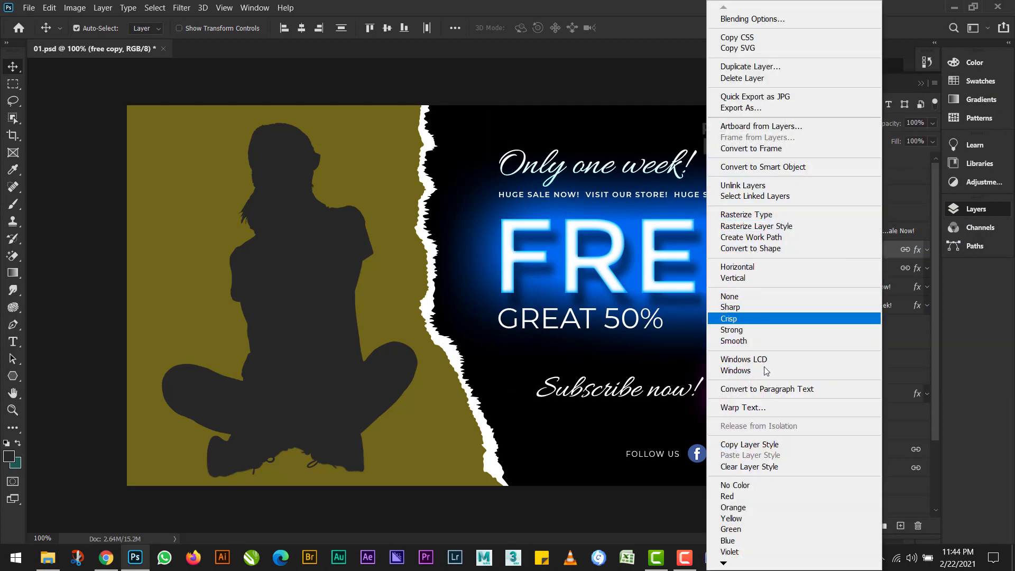
click(766, 186)
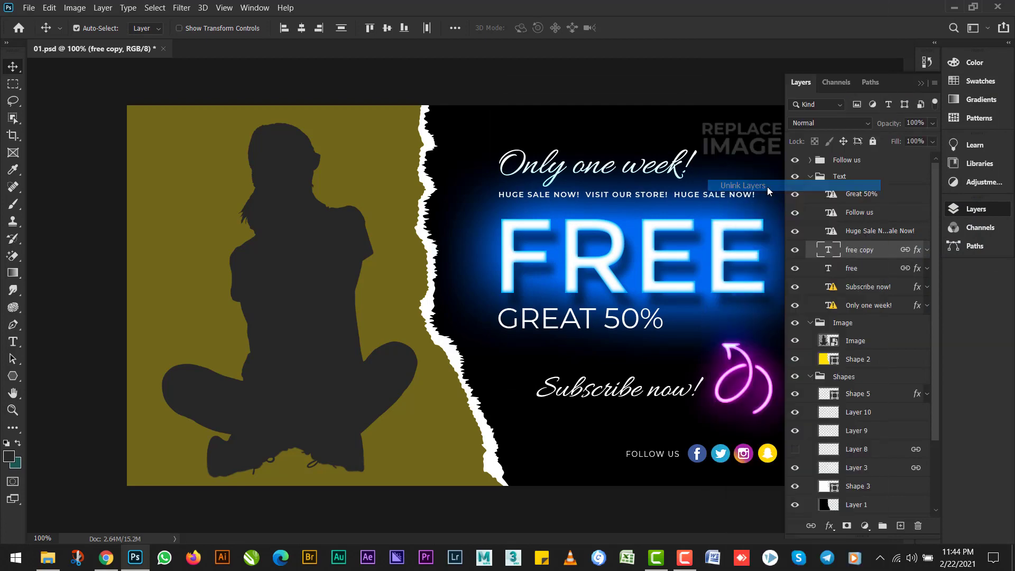
right_click(885, 247)
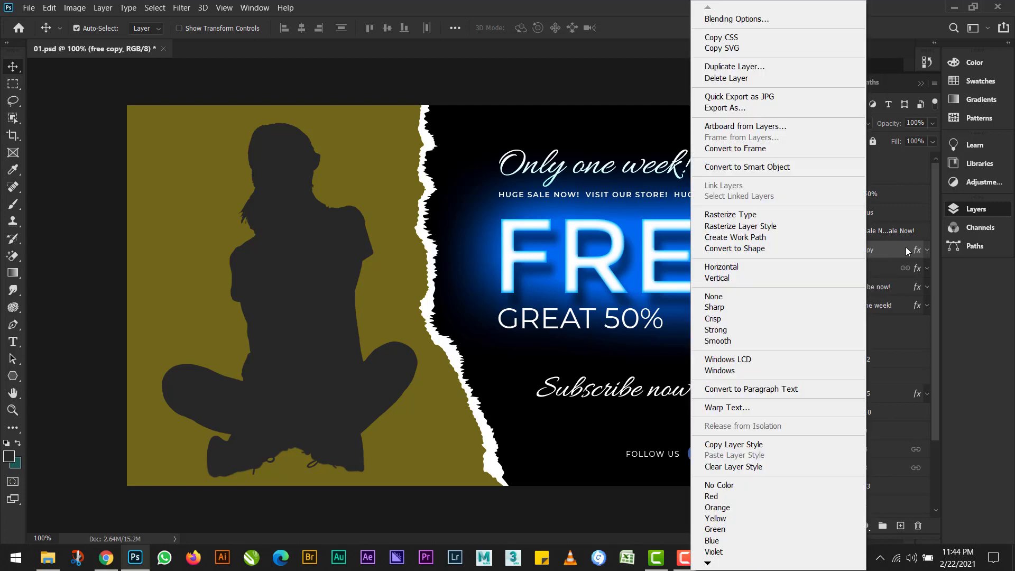
click(905, 251)
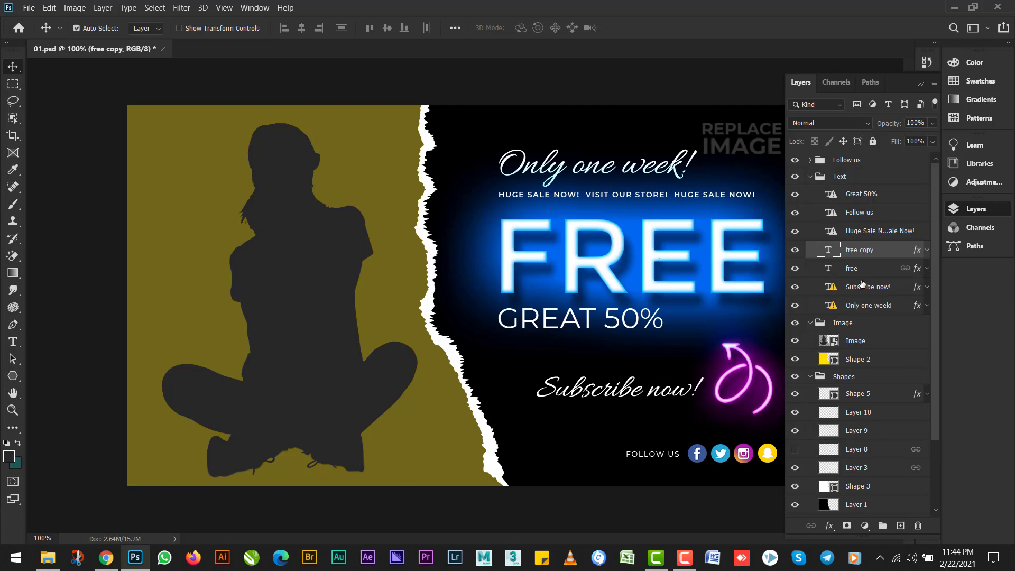
Set the Inner Glow colour in the free copy layer's style to white (ffffff)
double_click(897, 250)
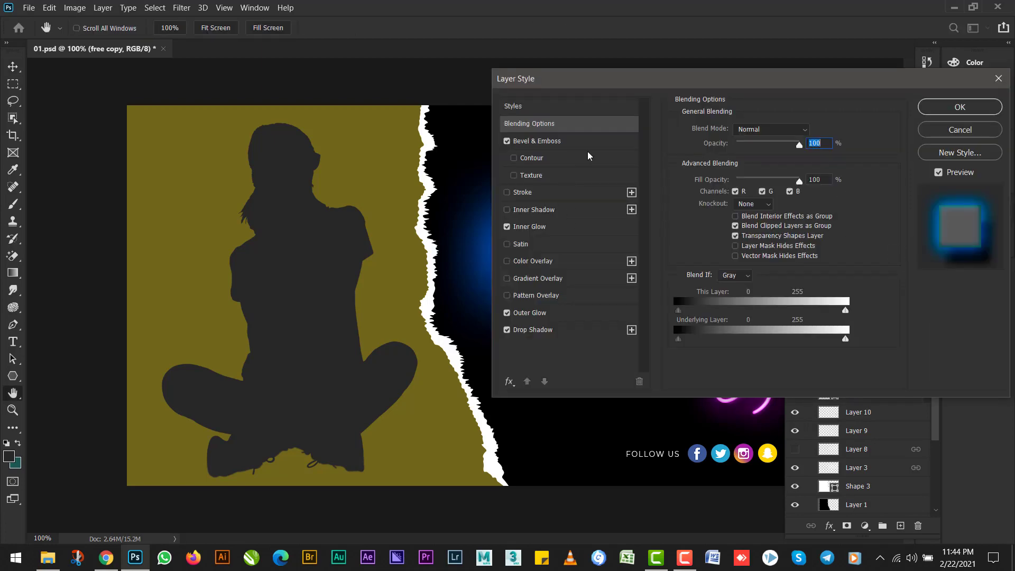
drag(687, 80, 269, 153)
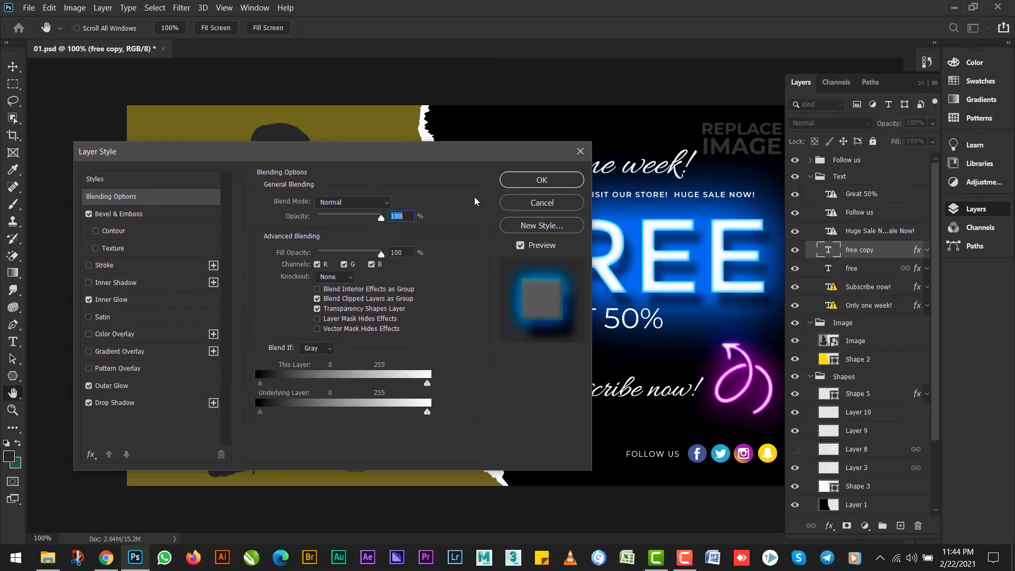
click(125, 299)
click(293, 251)
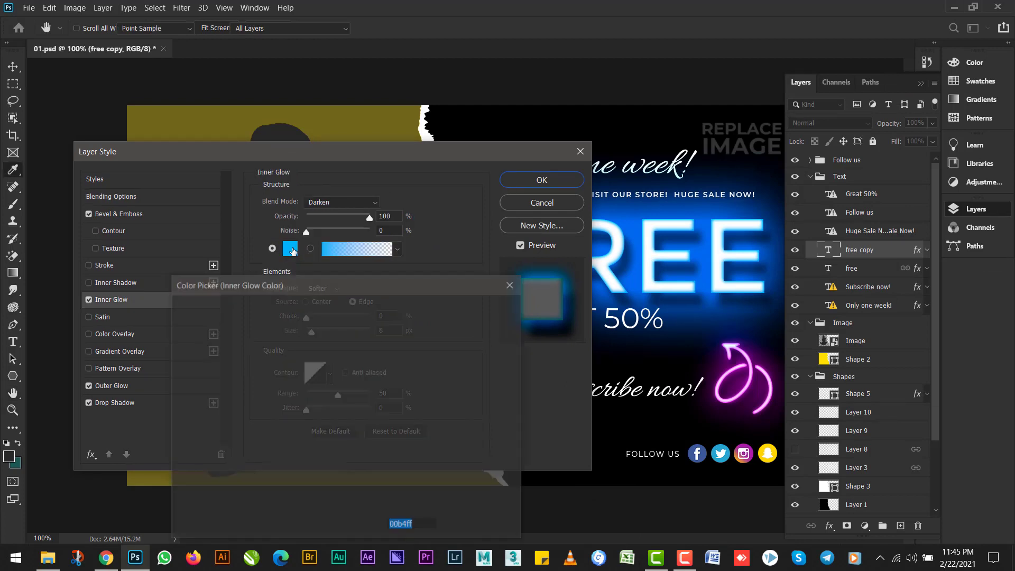
drag(320, 340, 354, 304)
click(359, 316)
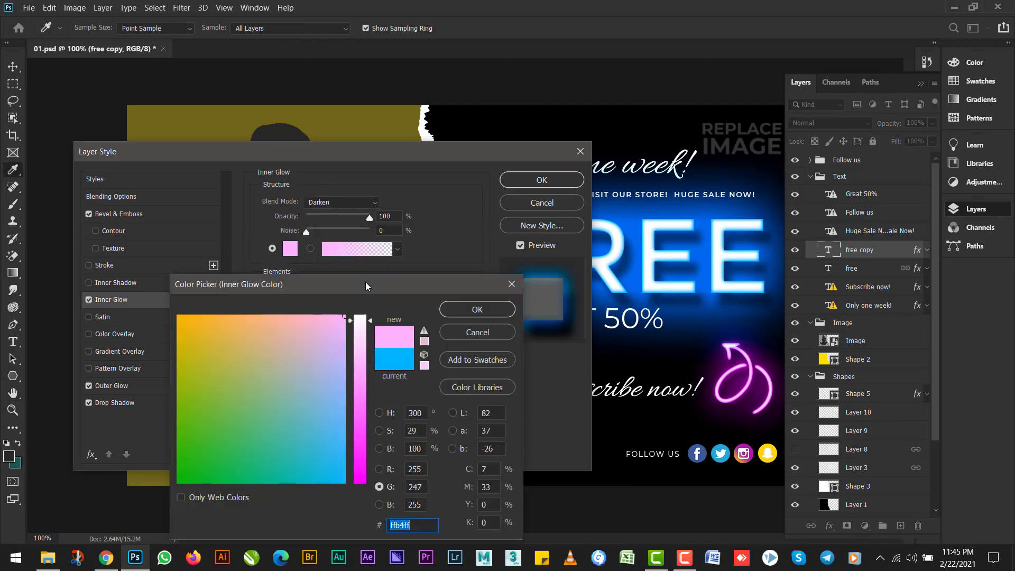
click(441, 312)
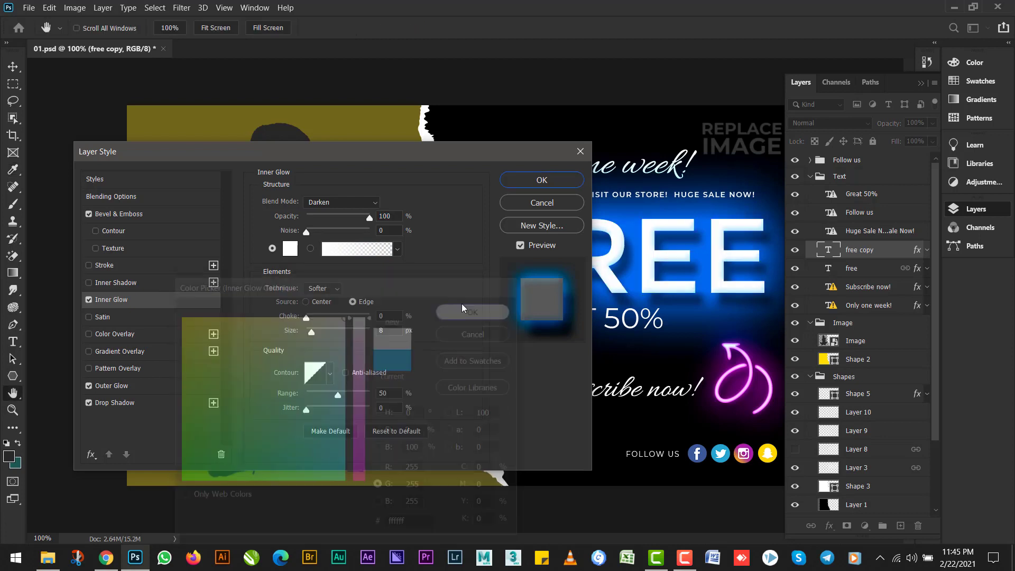
Set both the Bevel & Emboss highlight and shadow colours of the free copy layer to white (ffffff)
click(116, 214)
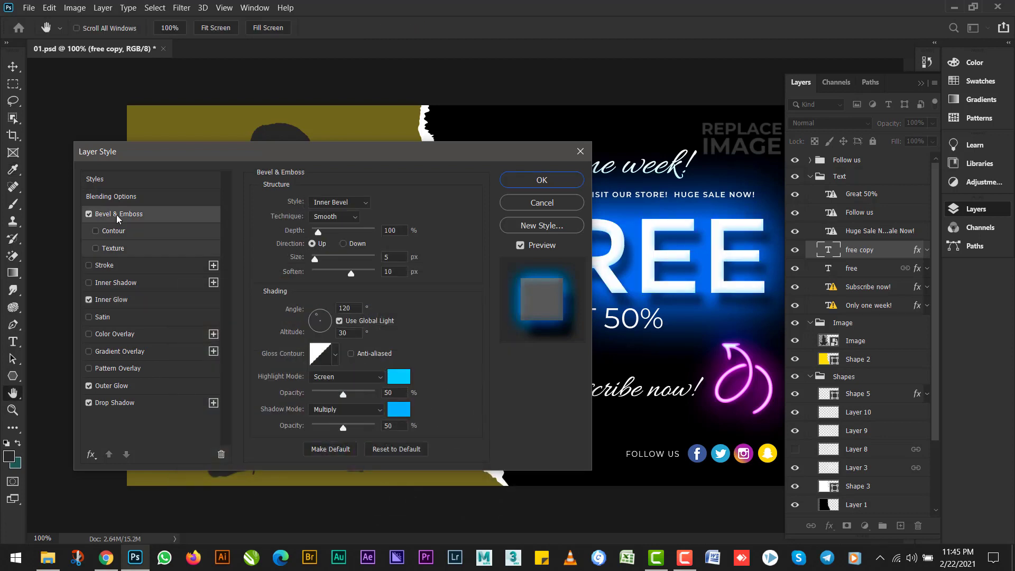
click(399, 377)
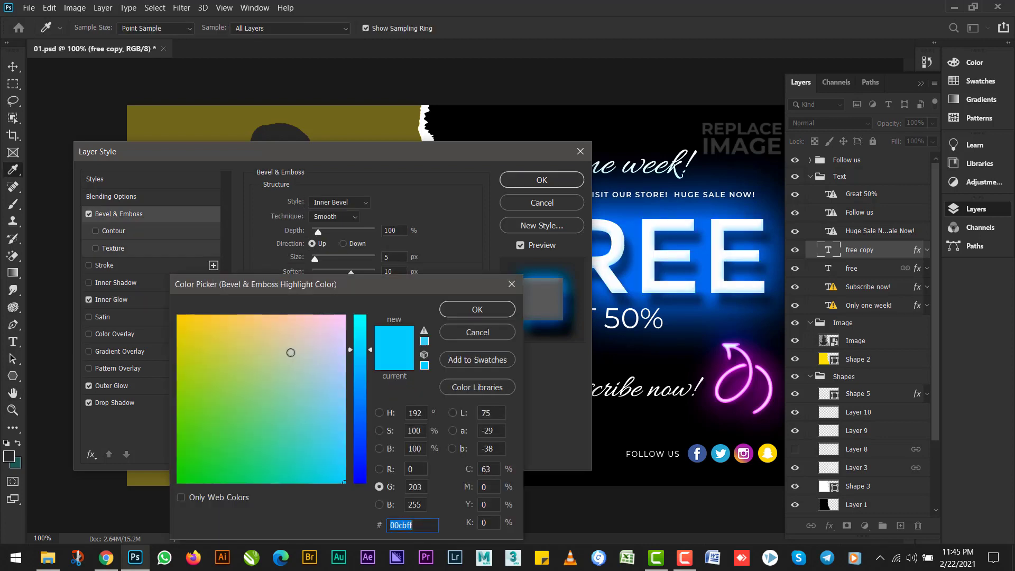
drag(319, 330, 358, 313)
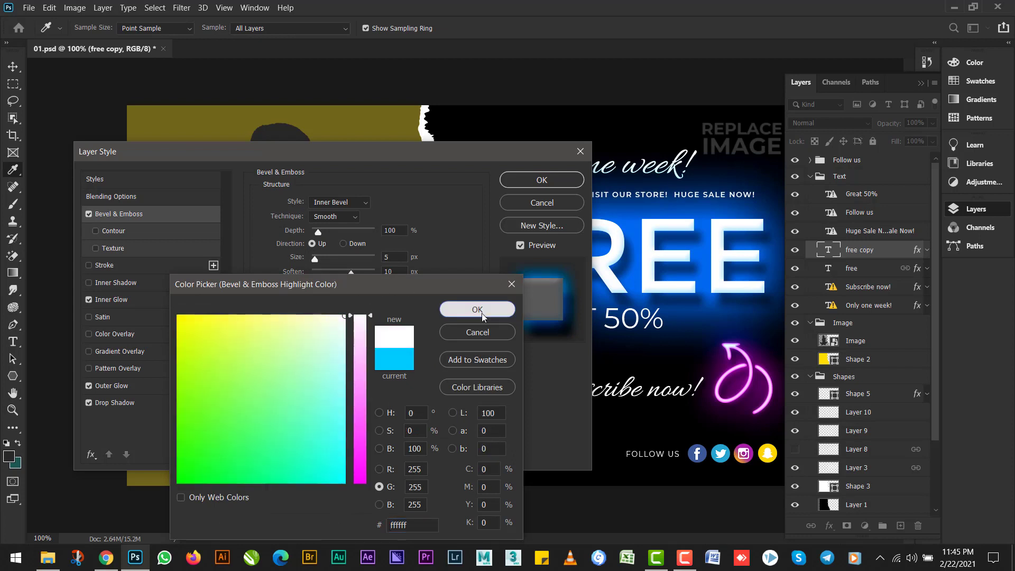
click(477, 310)
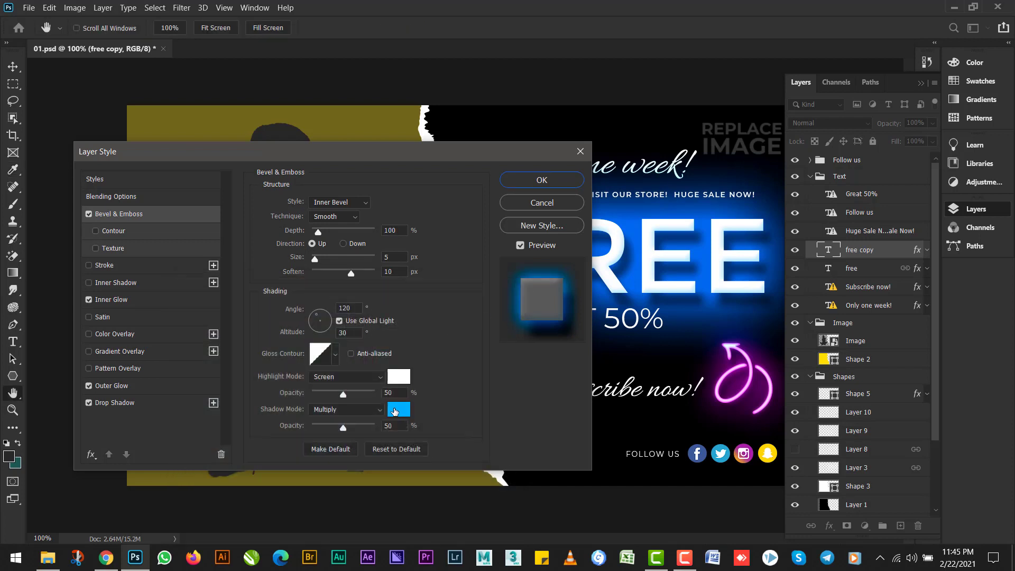
click(395, 411)
drag(304, 351, 346, 315)
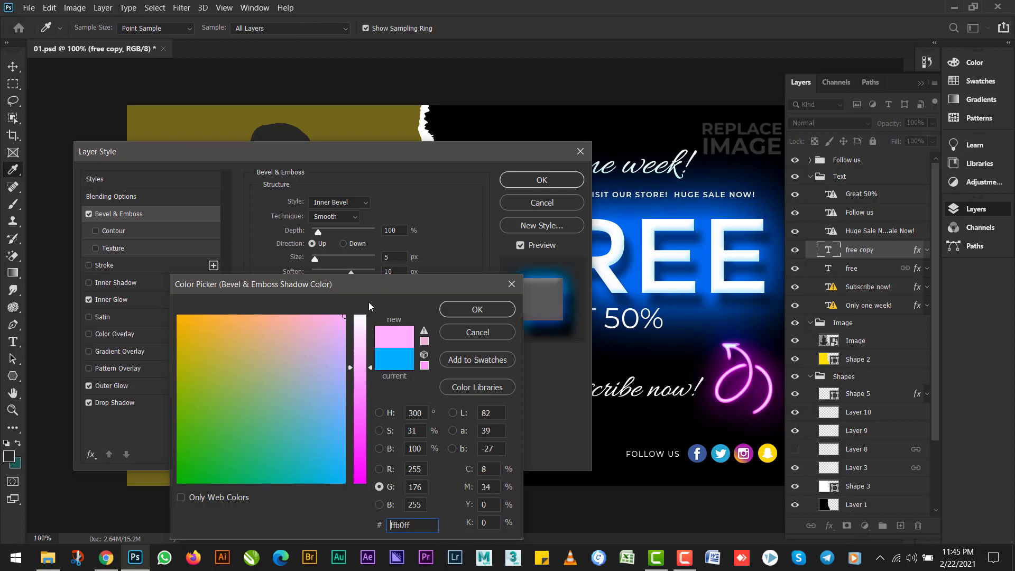
click(360, 316)
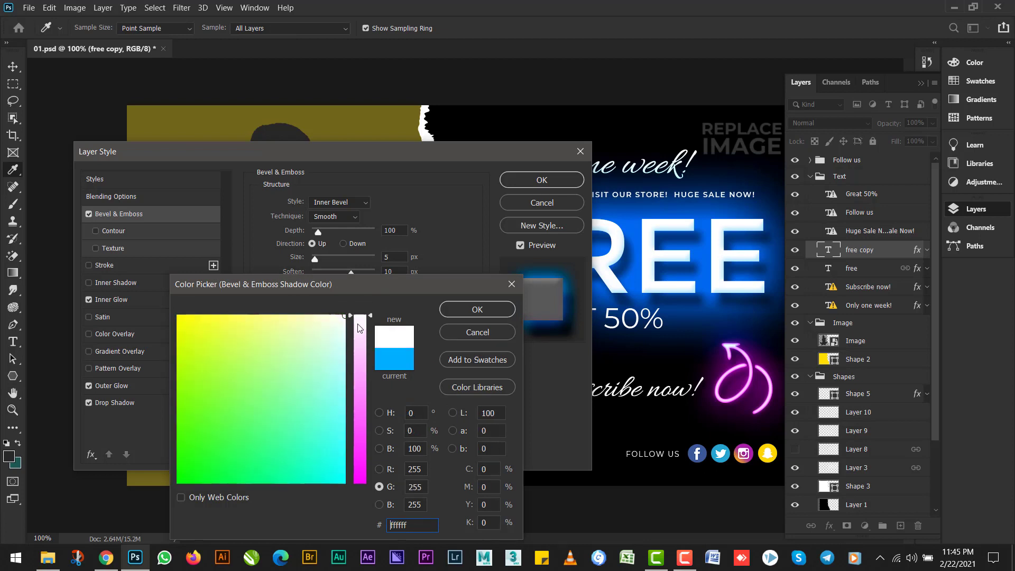
click(512, 314)
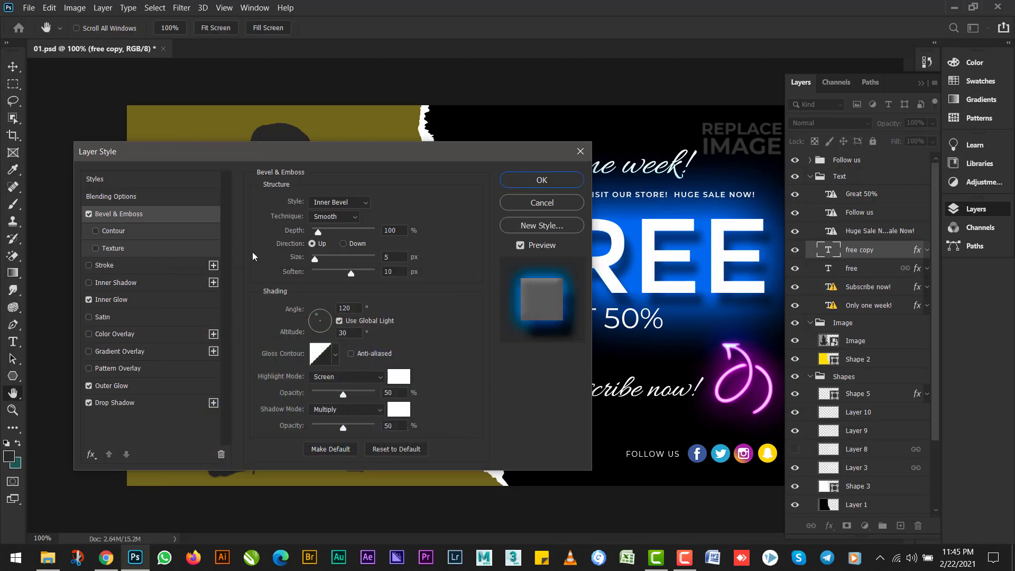
Set the Outer Glow colour of the free copy layer to white (ffffff), review its Drop Shadow settings and apply the layer style
click(133, 299)
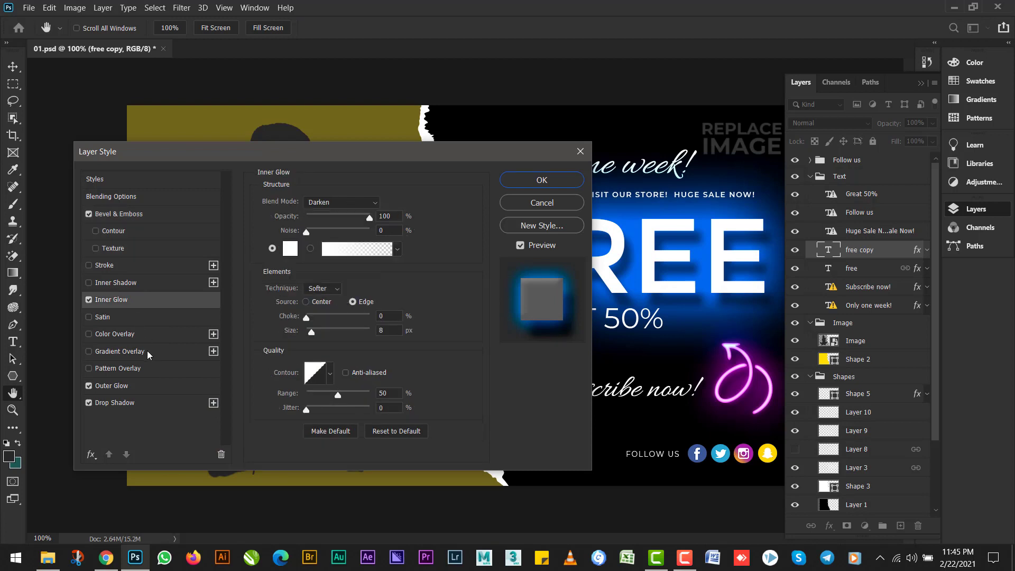
click(134, 385)
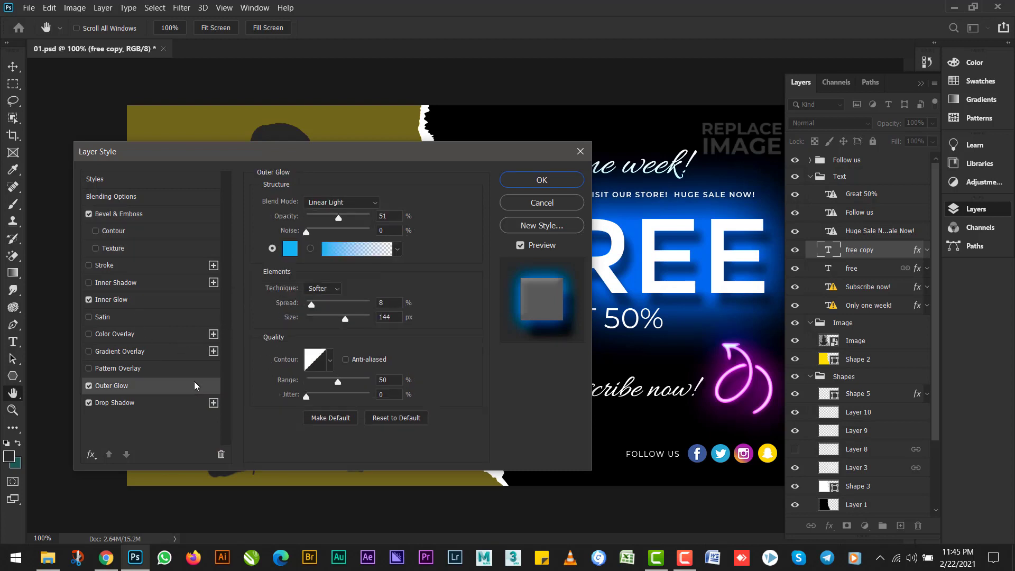
click(290, 249)
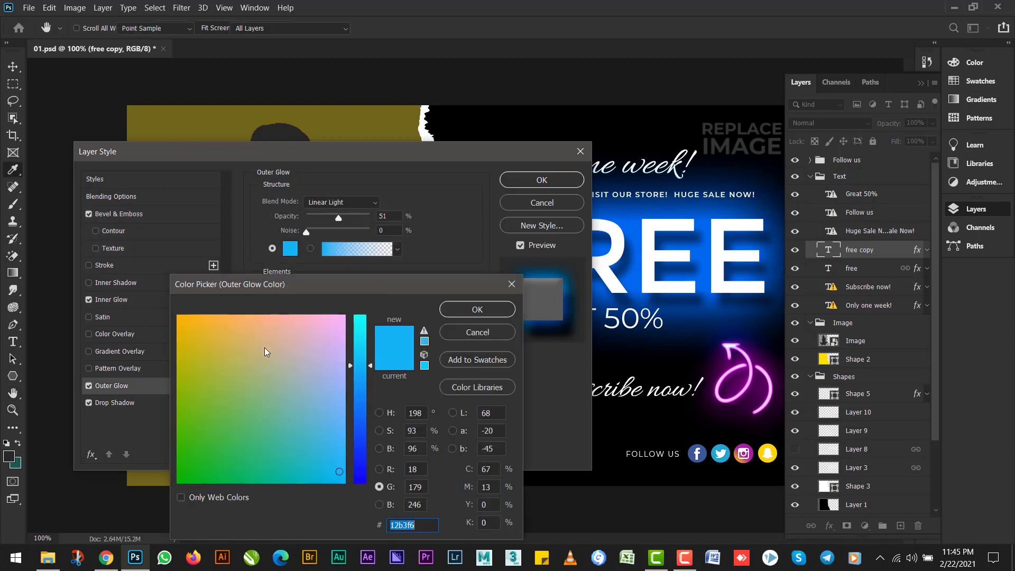
drag(264, 351, 404, 293)
click(360, 317)
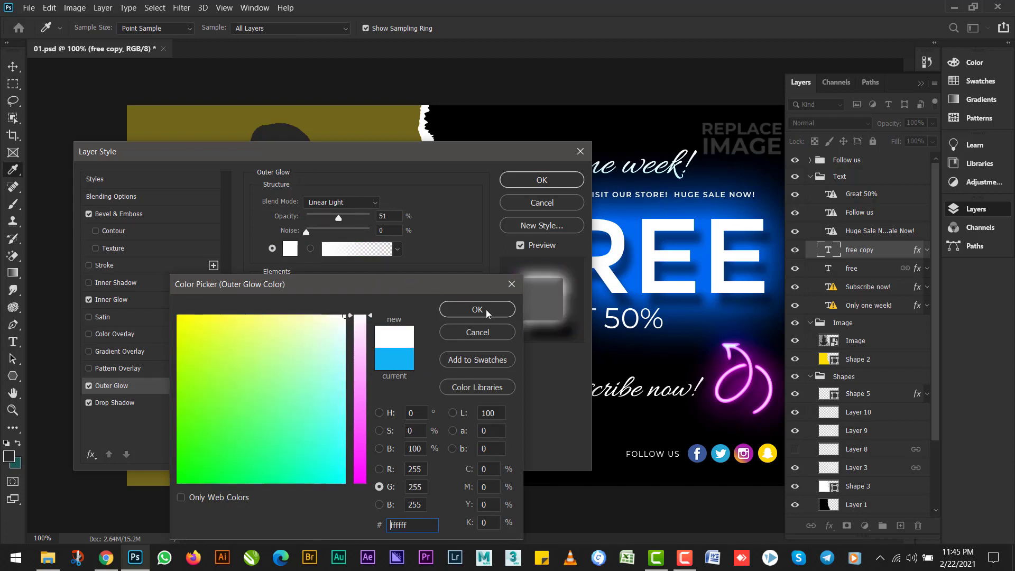
click(481, 311)
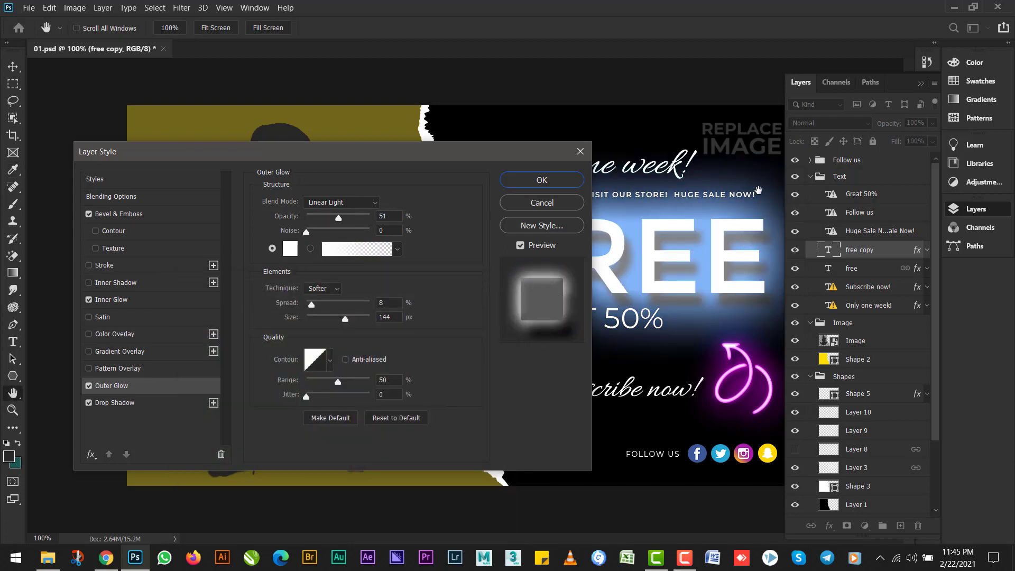
click(116, 404)
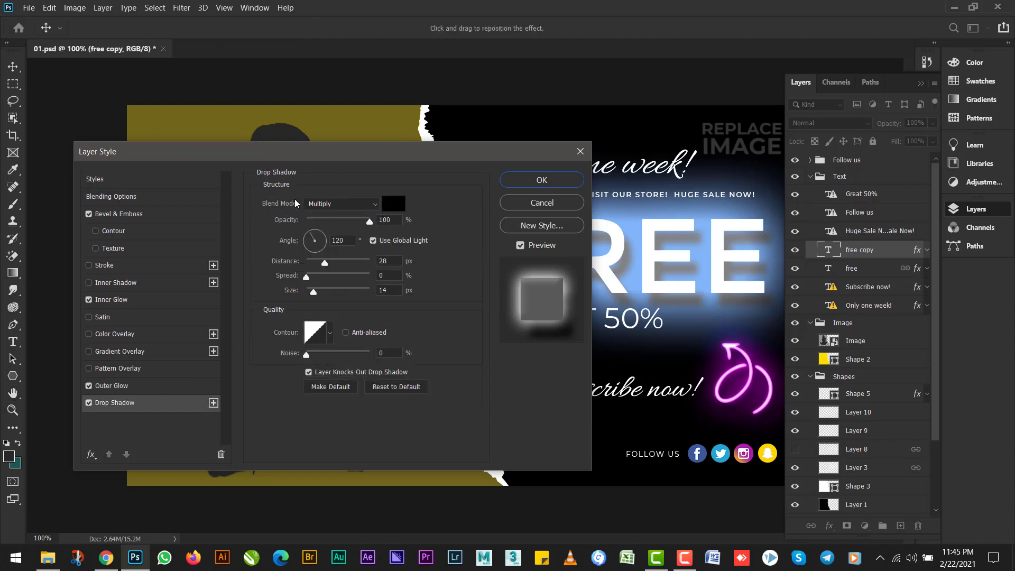
click(531, 182)
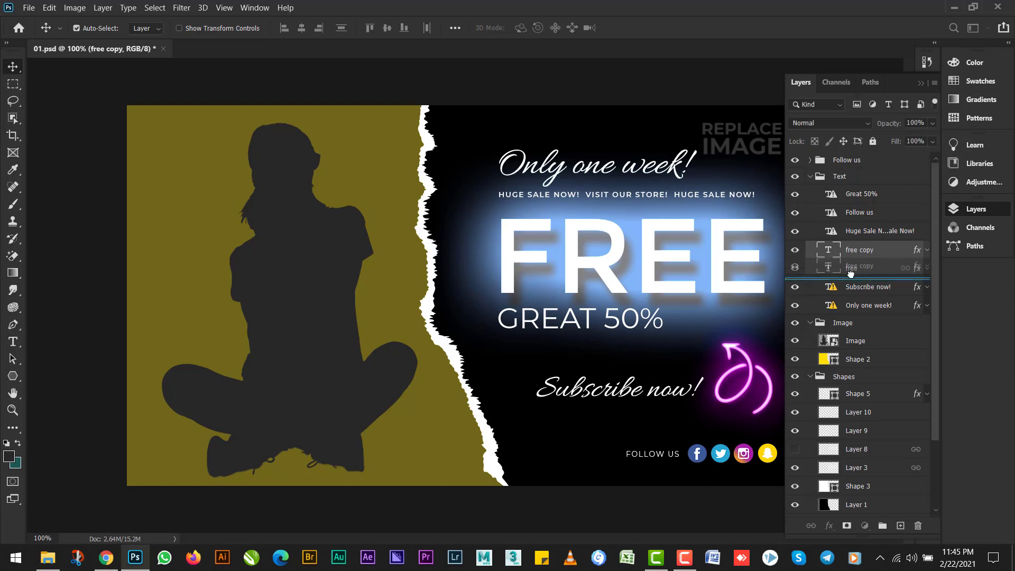
Move the free copy layer below the free layer, compare the glow with and without it, and leave the copy hidden
key(ctrl+bracketleft)
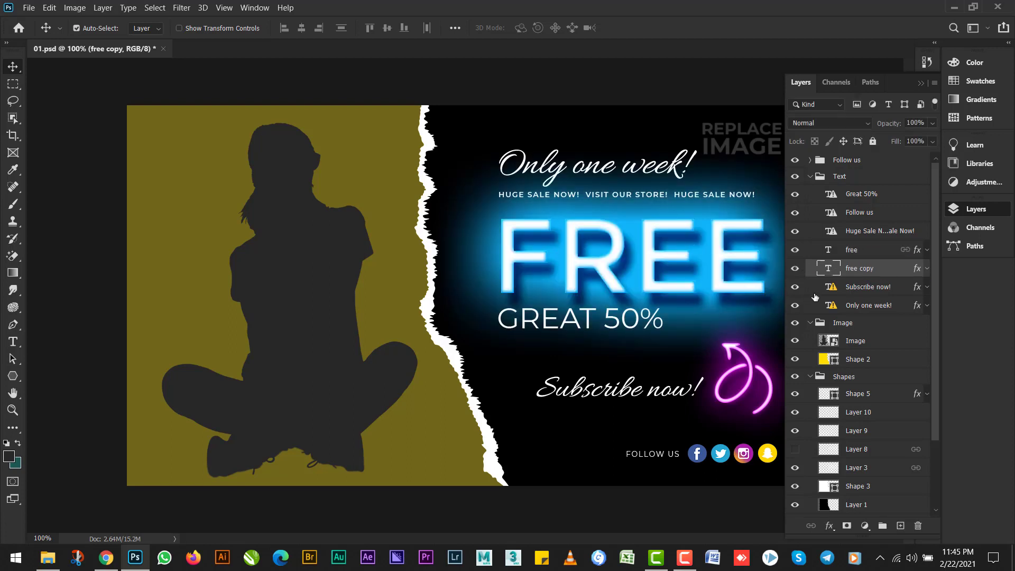
click(795, 269)
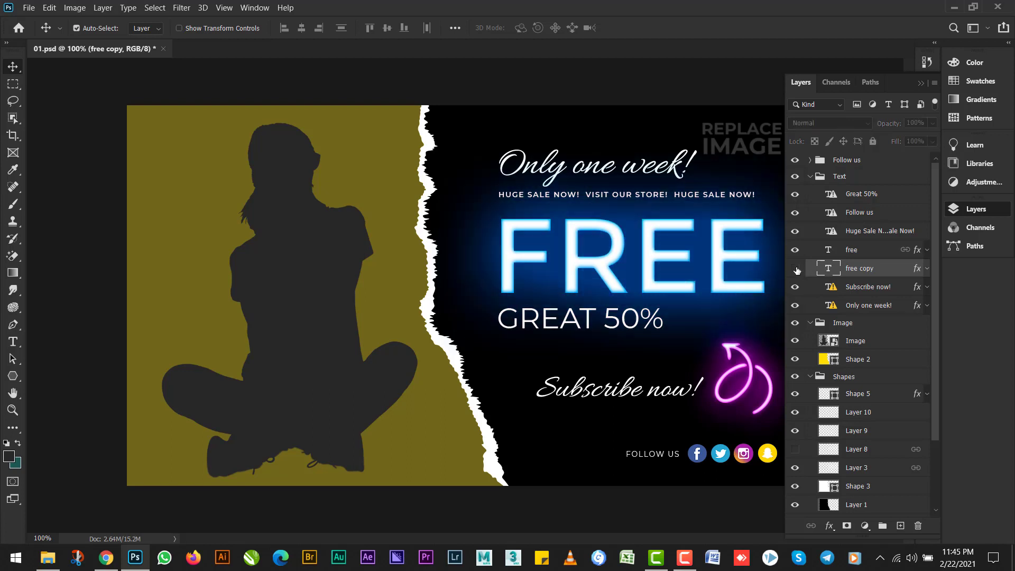
click(795, 269)
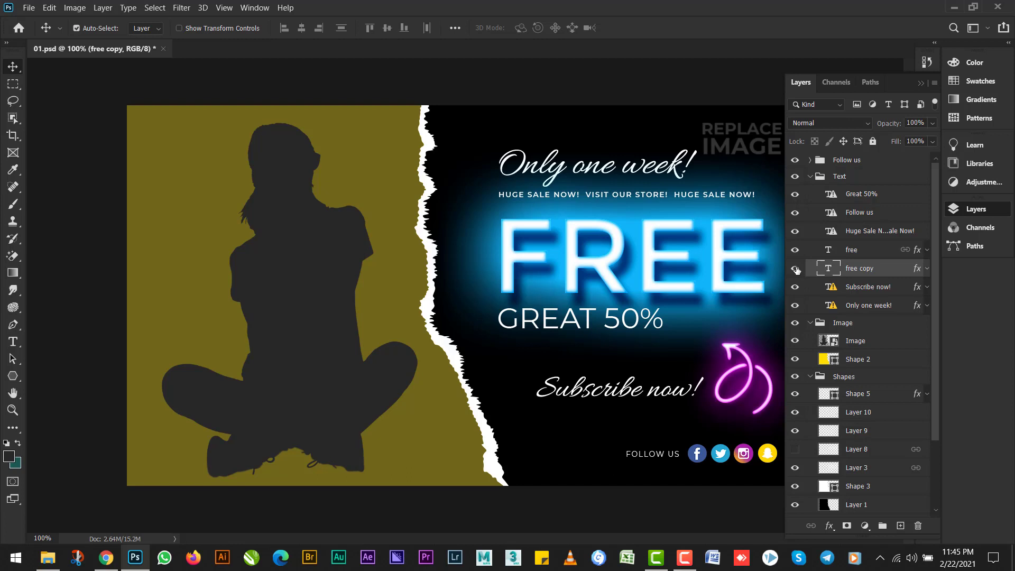
click(795, 269)
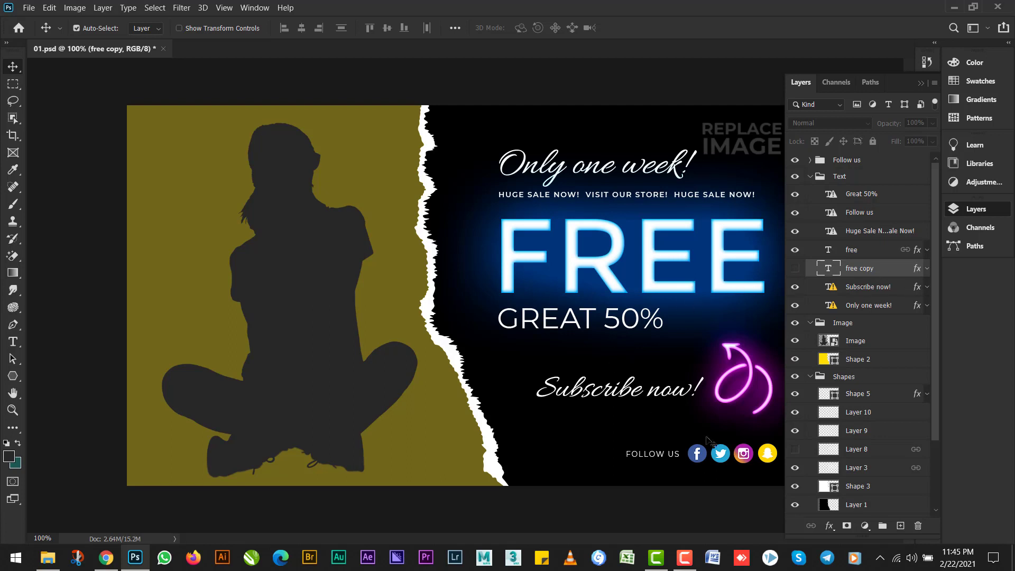
Move the facebook icon up beneath the Subscribe now! text and shift the twitter icon slightly up from the FOLLOW US row
click(697, 453)
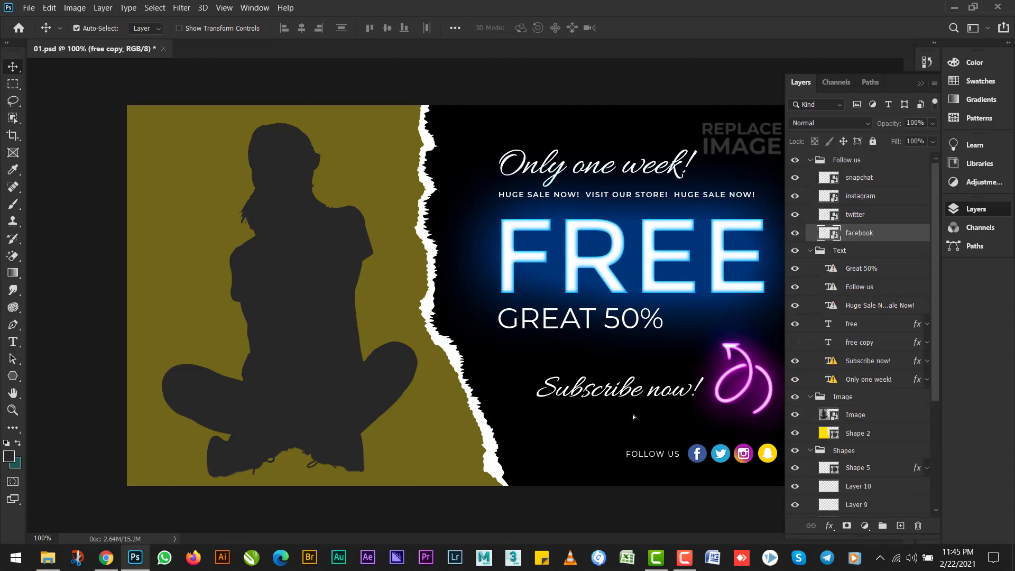
drag(632, 414, 633, 414)
mouse_move(721, 453)
mouse_down()
mouse_move(723, 428)
mouse_move(734, 440)
mouse_up()
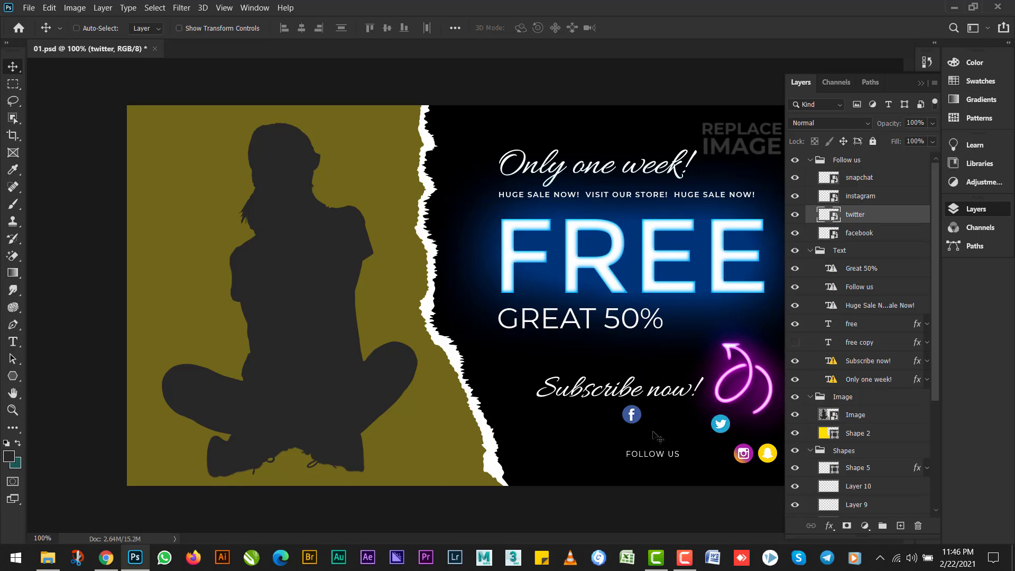
Return the facebook and twitter icons to their original positions in the FOLLOW US row
key(ctrl)
key(shift+Down)
key(shift+Down)
key(shift+Down)
key(shift+Down)
key(shift+Down)
key(Down)
key(Down)
key(Down)
key(Down)
key(Down)
key(Down)
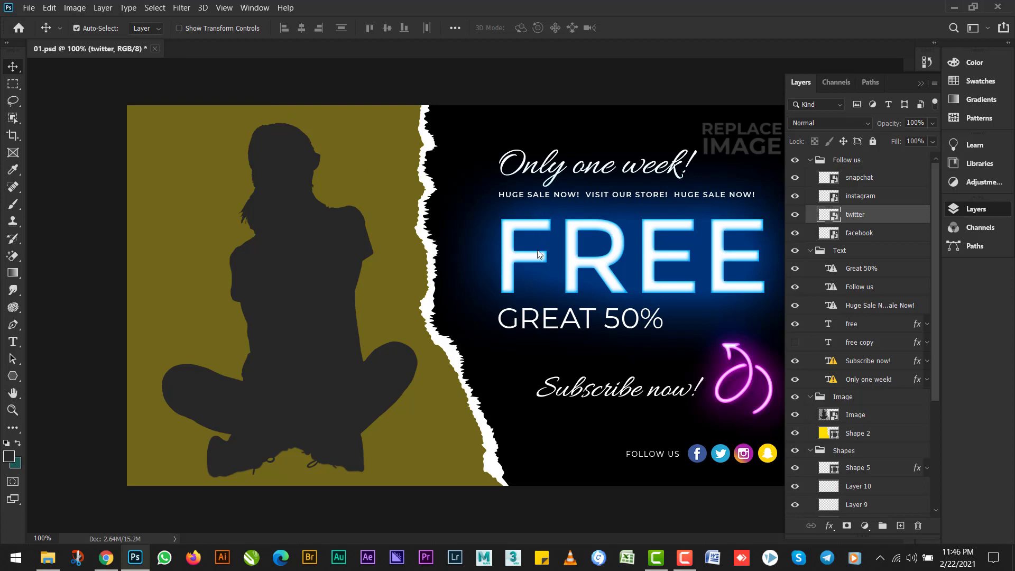
Close 01.psd without saving, open 02.psd from the PSD Replace Images folder and cancel the missing fonts dialog
key(ctrl+w)
click(527, 218)
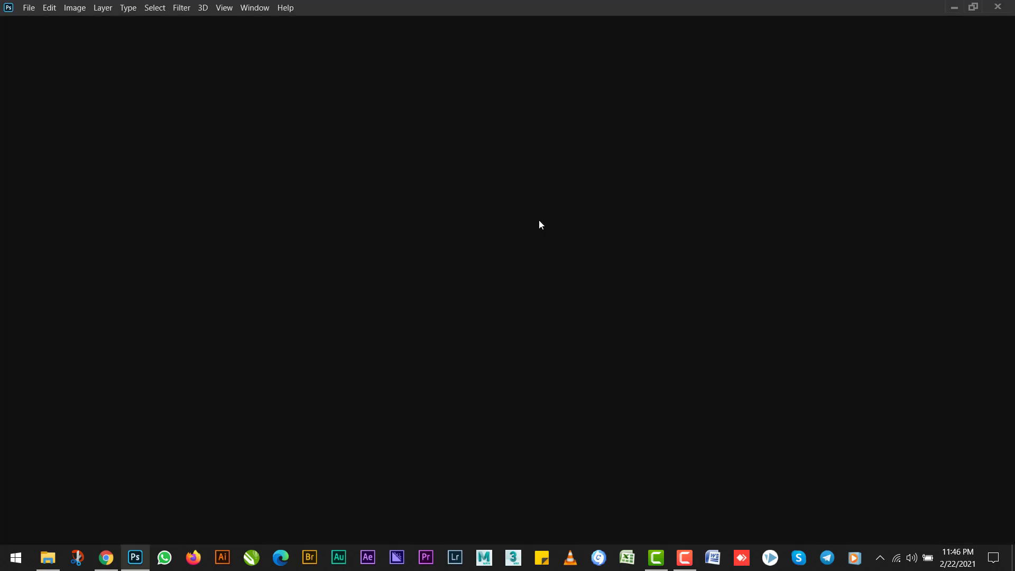
key(alt+Tab)
click(483, 165)
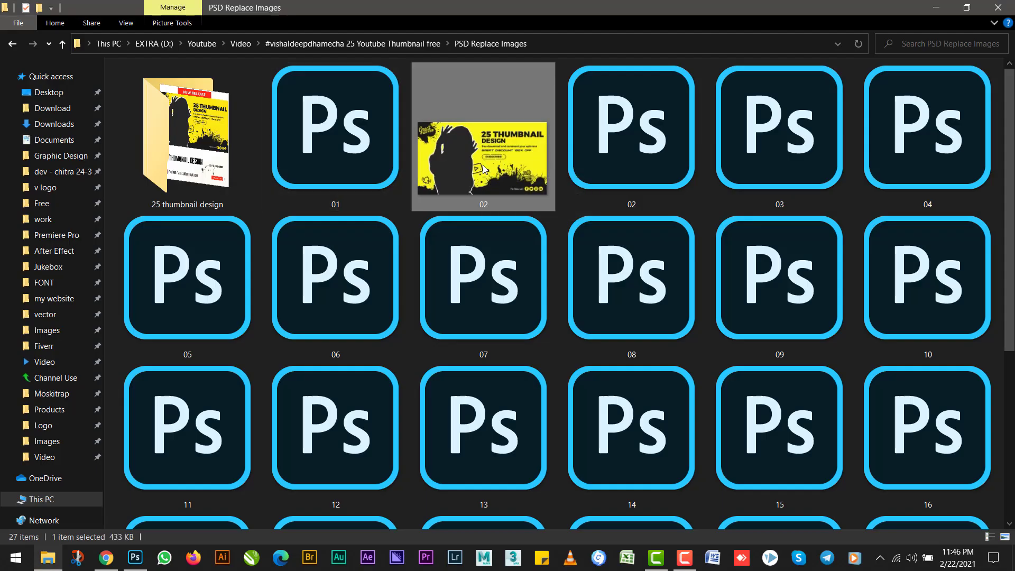
double_click(585, 140)
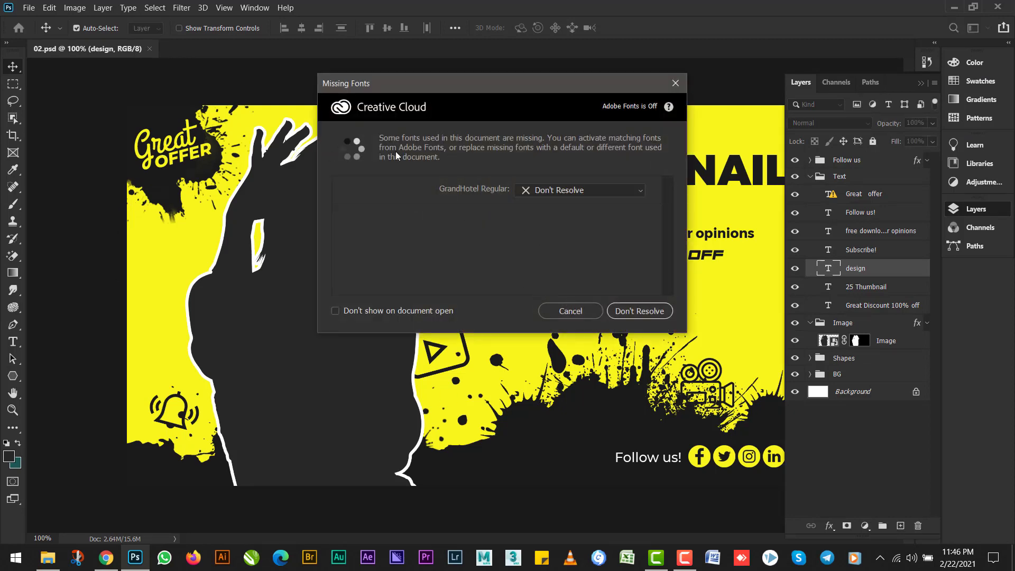
click(578, 311)
Move the 25 THUMBNAIL headline up to the canvas's upper edge and shift the Great OFFER text slightly within its splash
click(320, 175)
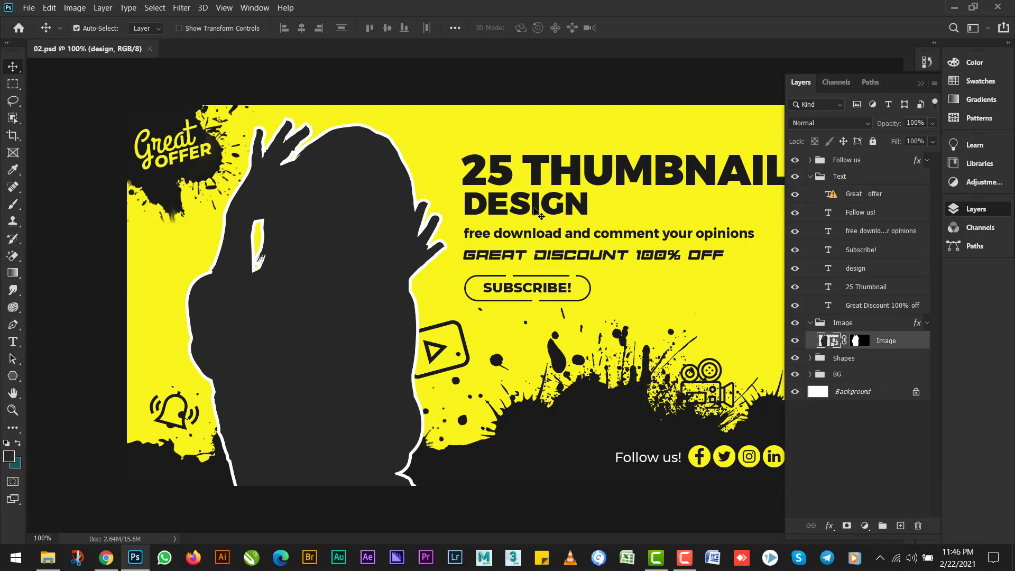
drag(511, 183, 535, 174)
click(534, 249)
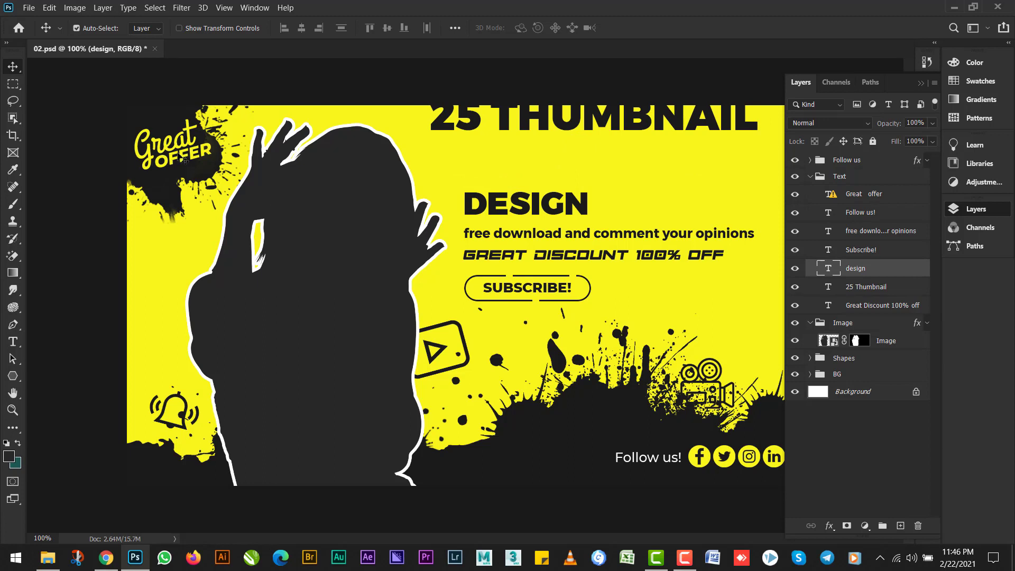
mouse_move(185, 160)
mouse_down()
mouse_move(238, 129)
mouse_move(217, 183)
mouse_move(177, 150)
mouse_up()
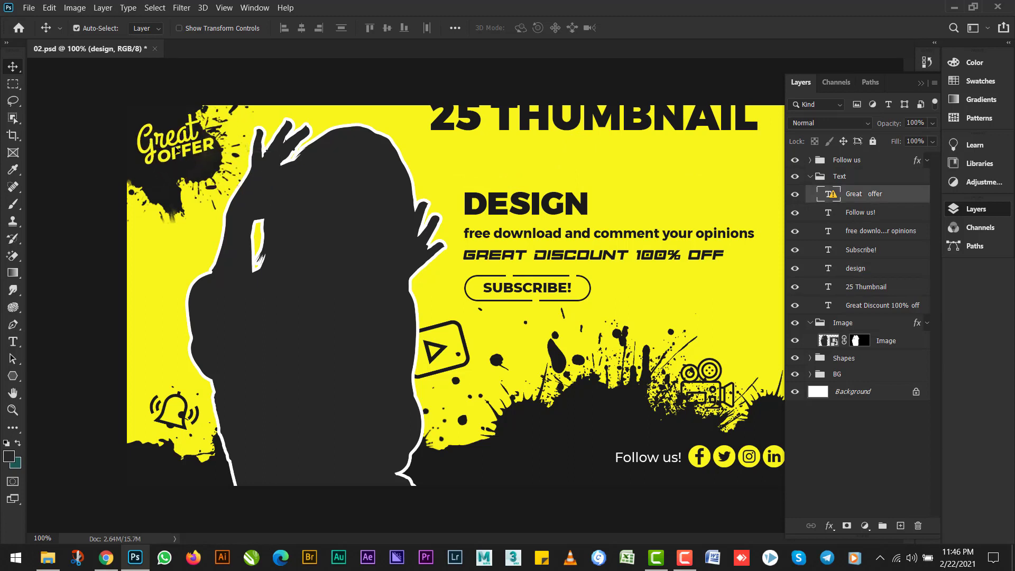
Replace the word Great with Free in the Great OFFER text, accepting a substitute for its missing font, and commit the edit
click(12, 341)
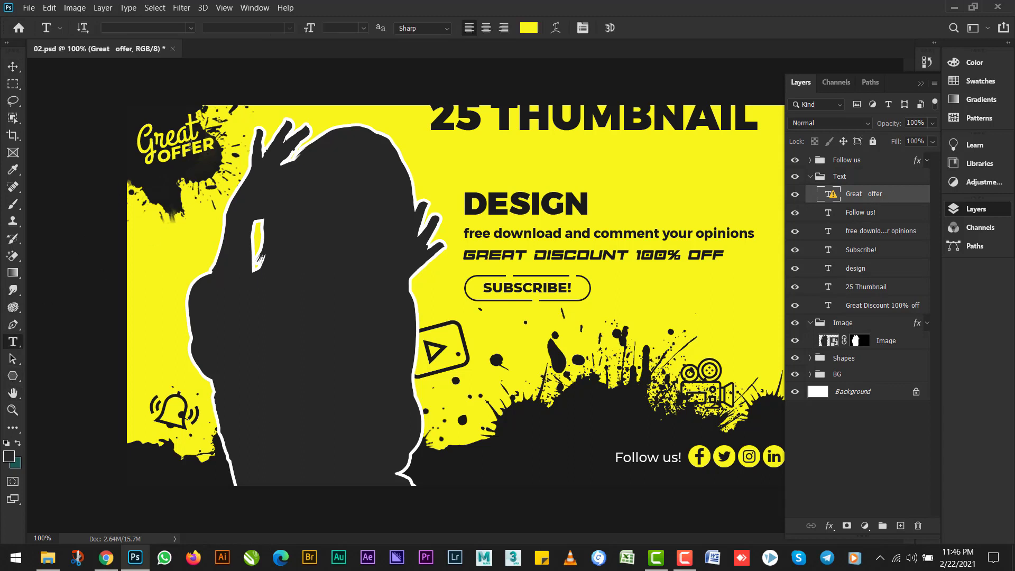
click(190, 144)
click(503, 252)
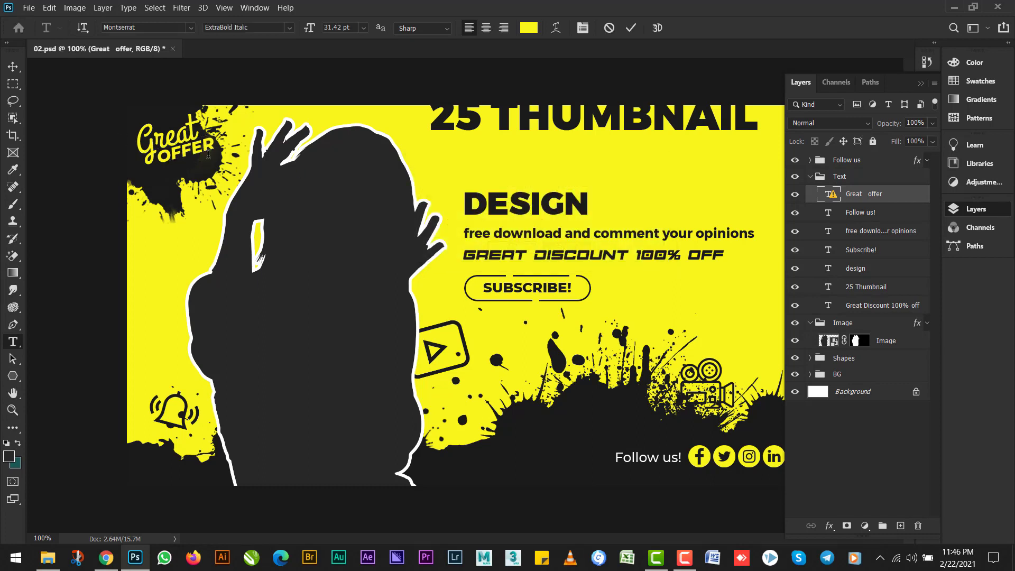
key(ctrl+a)
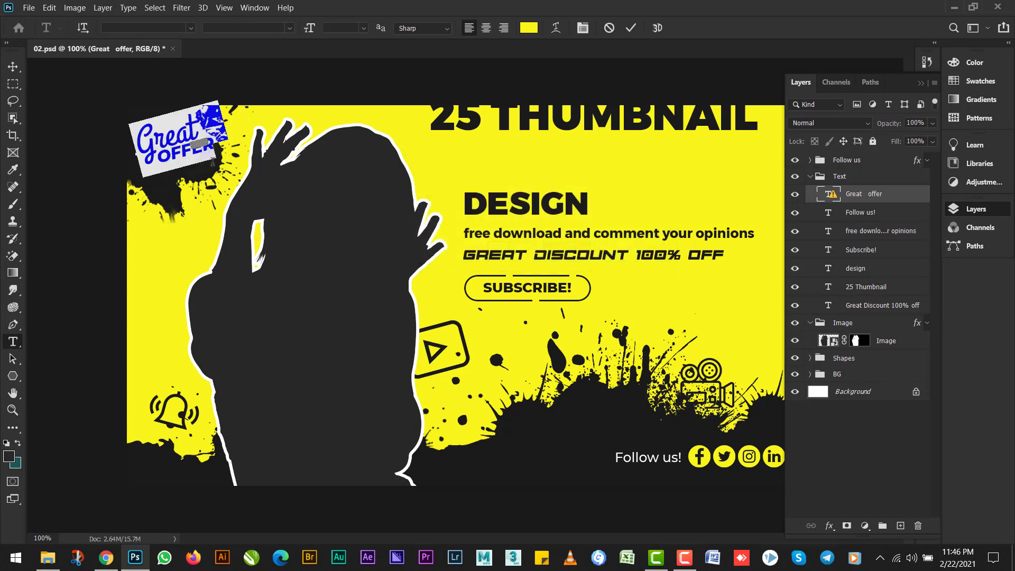
click(156, 135)
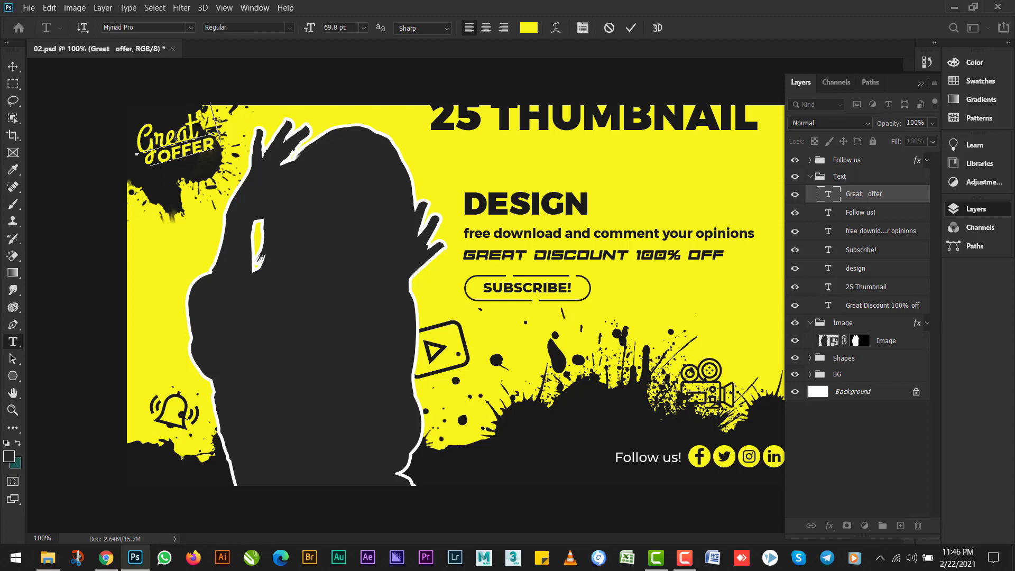
key(ctrl+a)
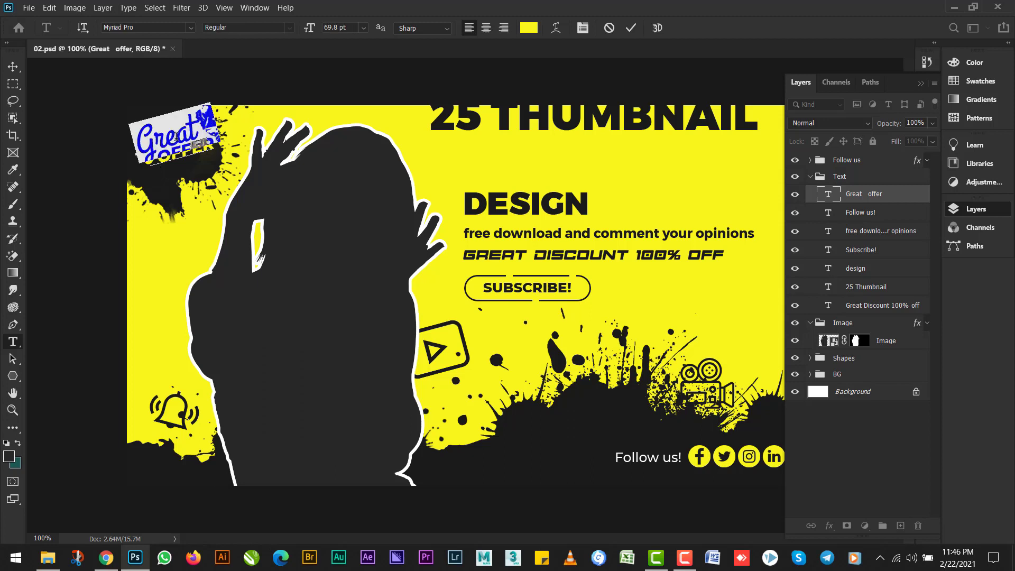
text(Free)
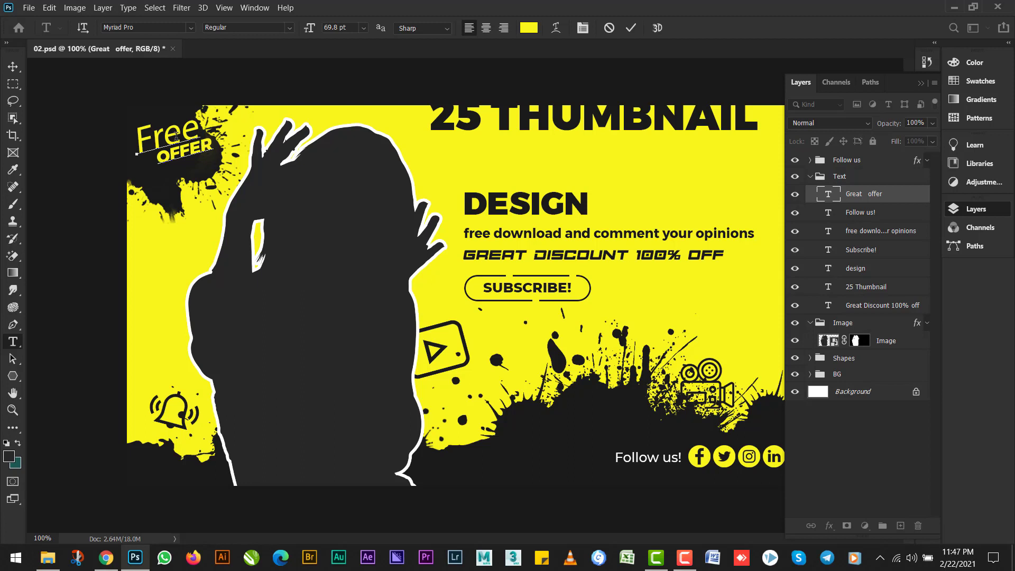
click(632, 29)
click(12, 66)
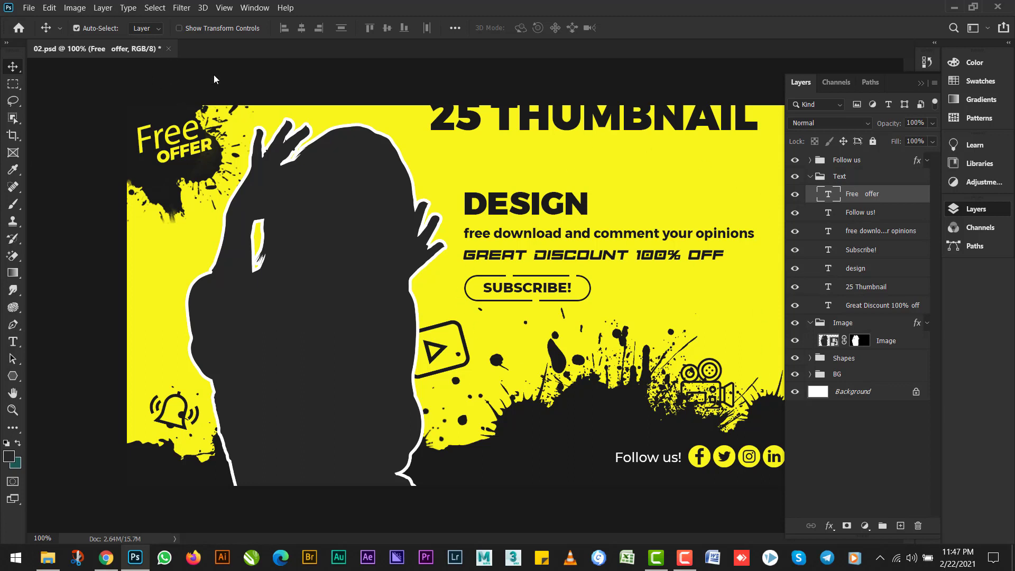
Close 02.psd without saving and open 03.psd from the templates folder, leaving its missing fonts unresolved
click(168, 48)
click(525, 219)
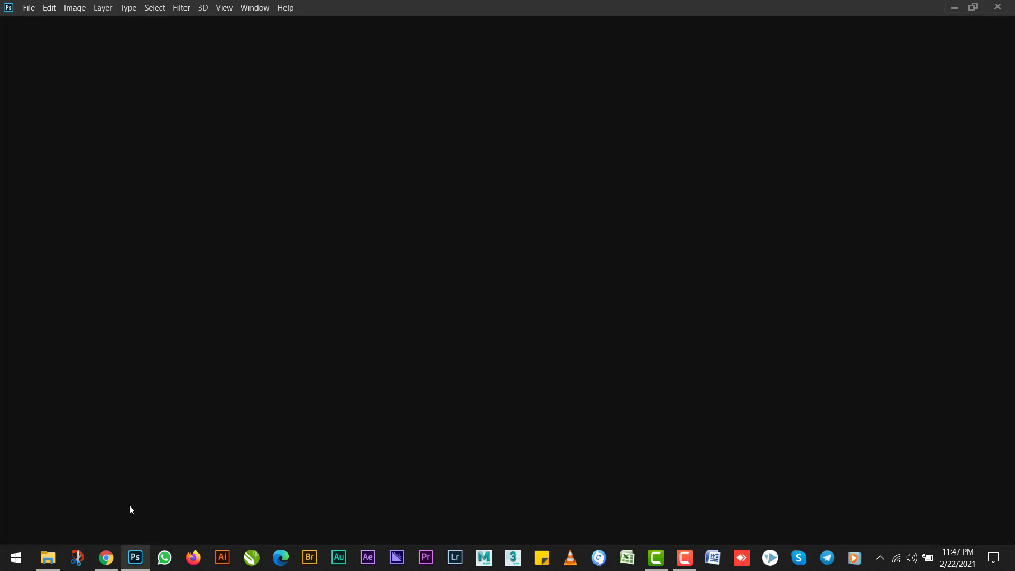
click(47, 557)
double_click(756, 167)
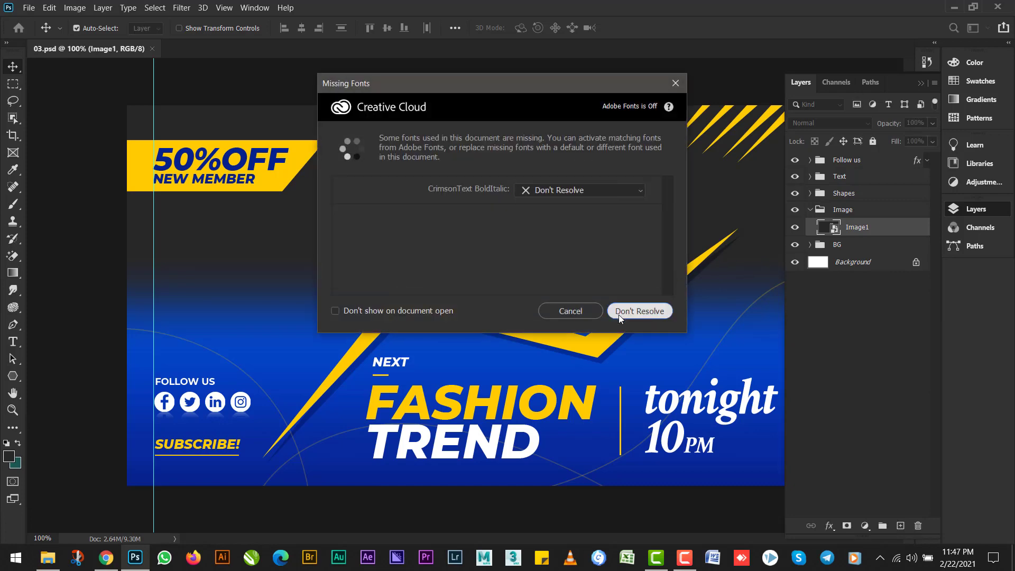
click(624, 315)
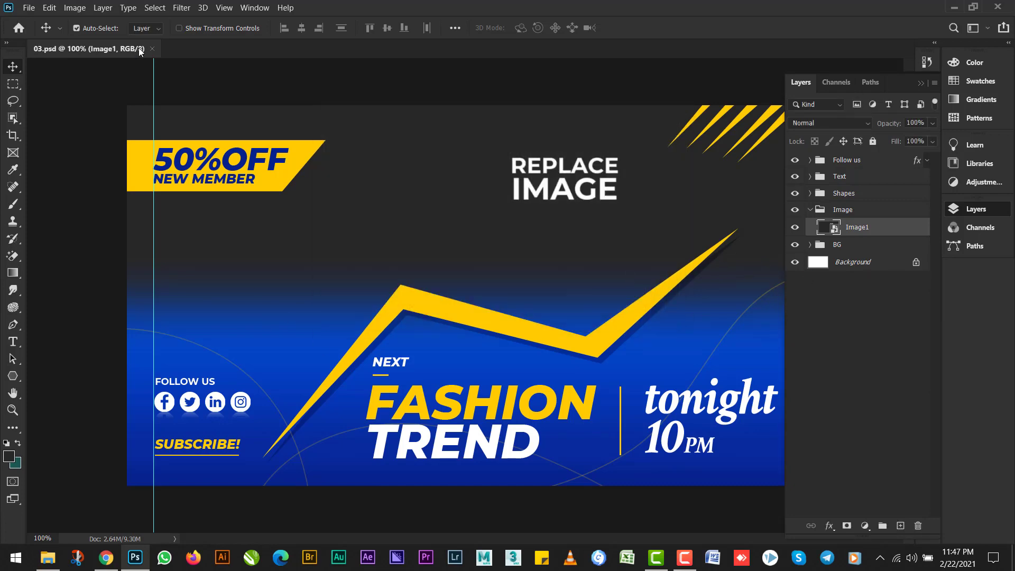
Close 03.psd and open 04.psd from the templates folder, leaving its missing fonts unresolved
click(152, 49)
click(48, 558)
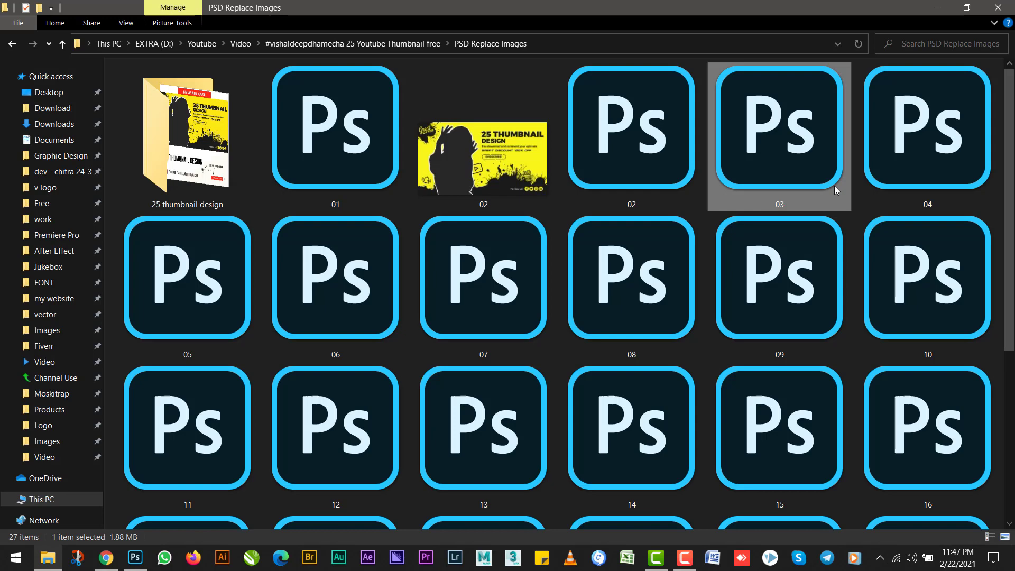
click(911, 159)
double_click(912, 160)
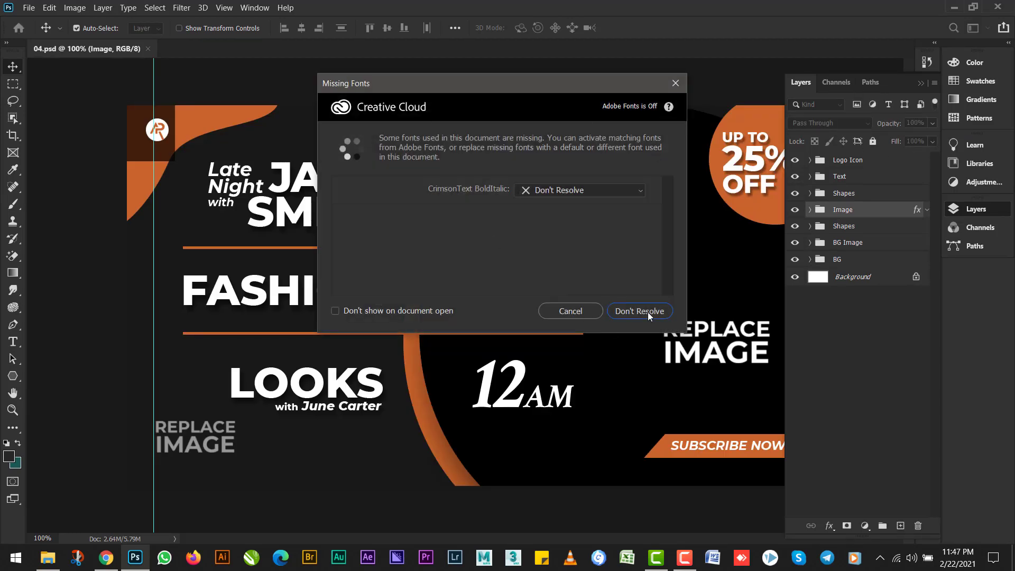
click(648, 310)
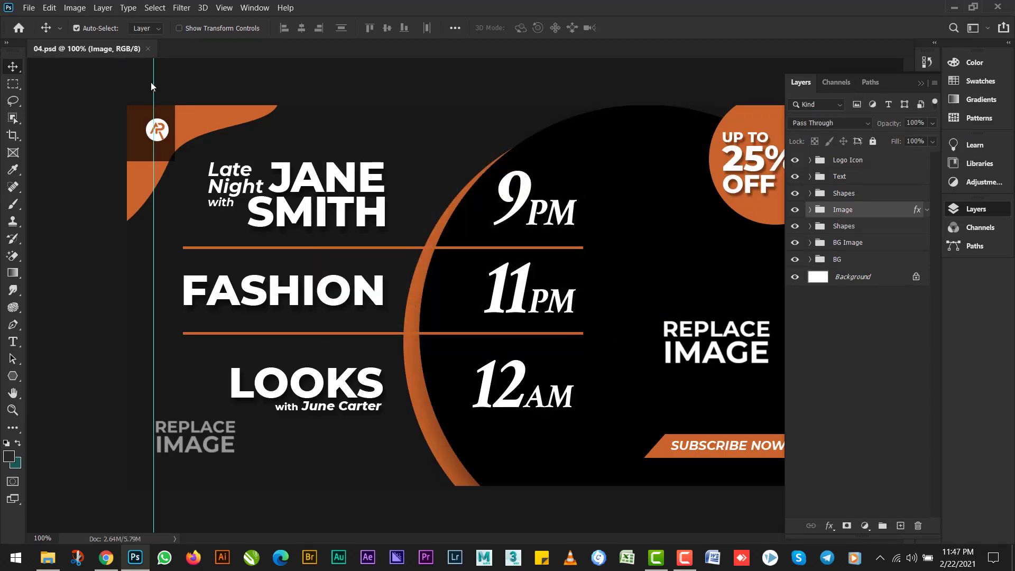
Open 05.psd from the PSD Replace Images folder alongside 04.psd
key(alt+Tab)
click(181, 272)
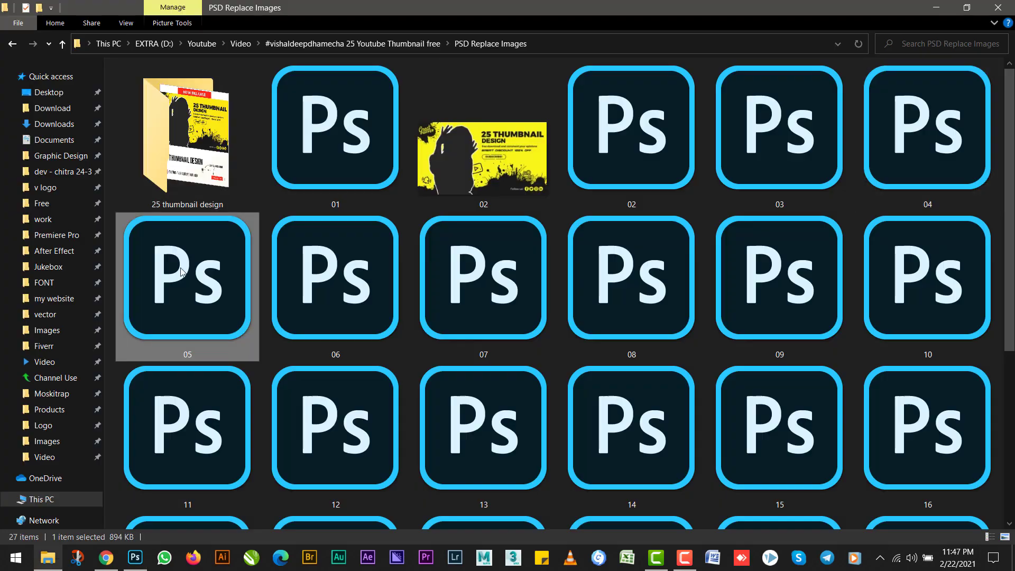
double_click(182, 272)
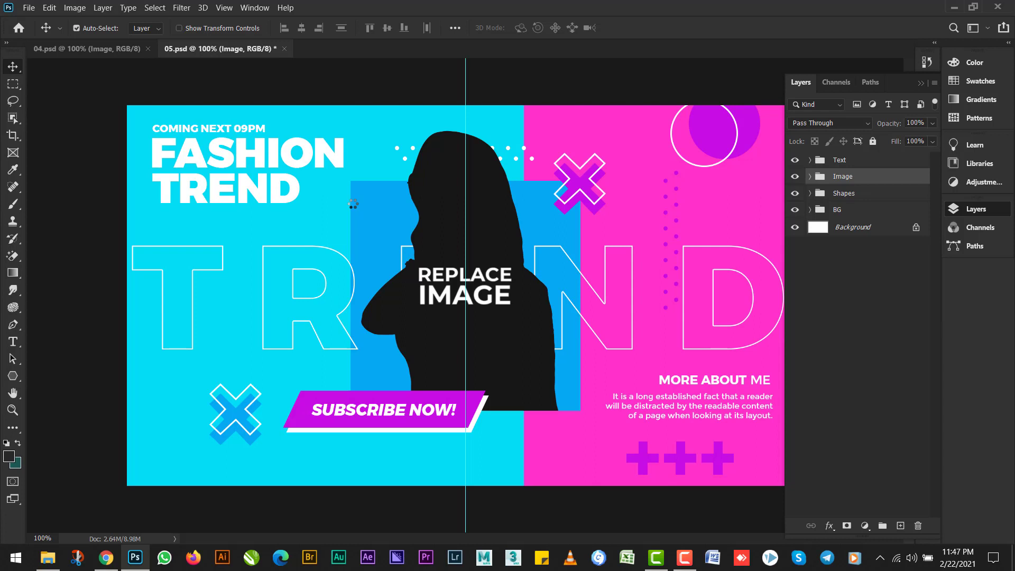
Close 05.psd without saving, and close 04.psd as well
click(286, 48)
click(540, 217)
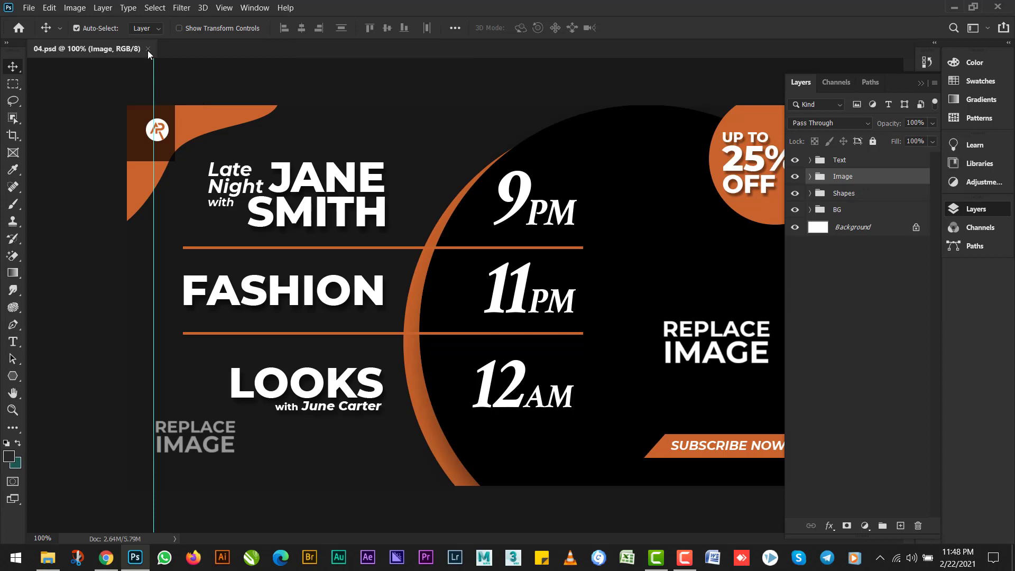
click(148, 48)
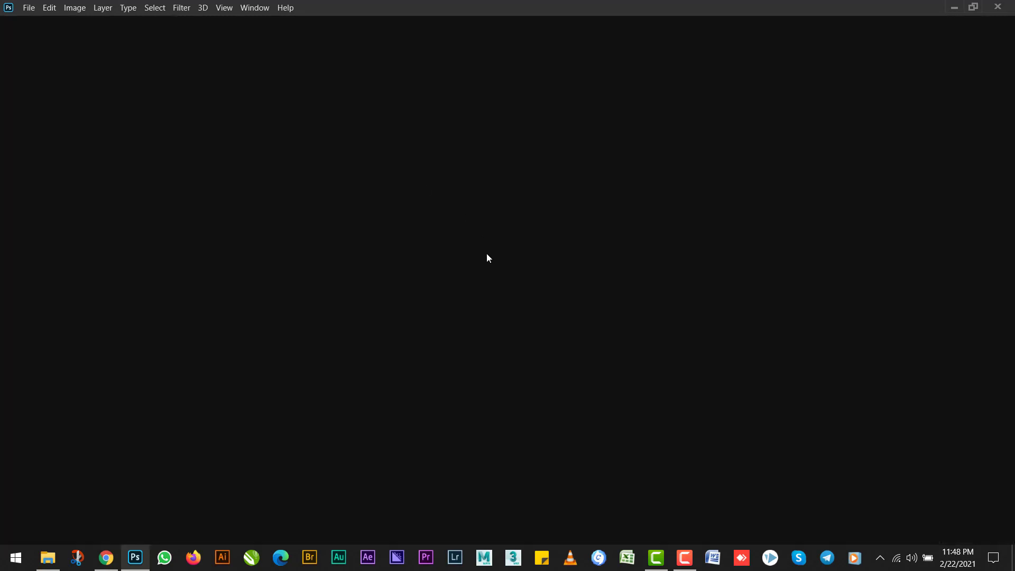